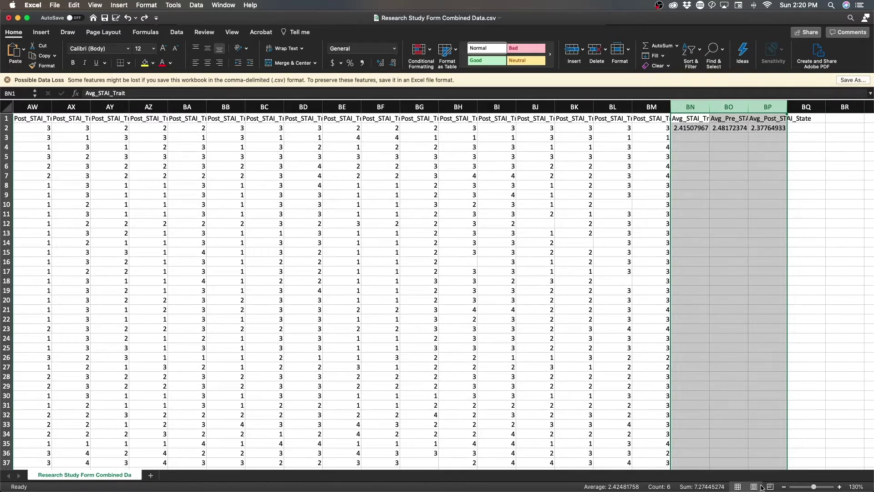
Examine the three average values in BN2:BP2 and the post-test item columns that precede them
scroll(718, 268, "down", 20)
scroll(722, 274, "up", 20)
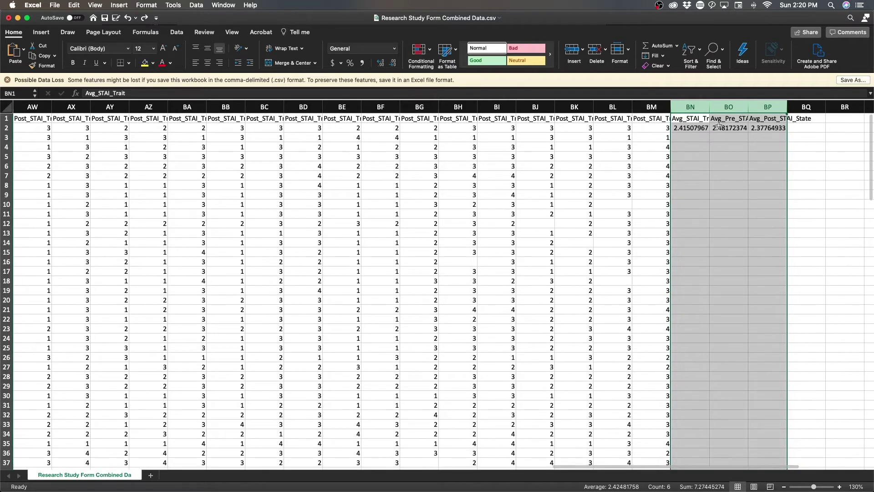
left_click(690, 128)
left_click(738, 128)
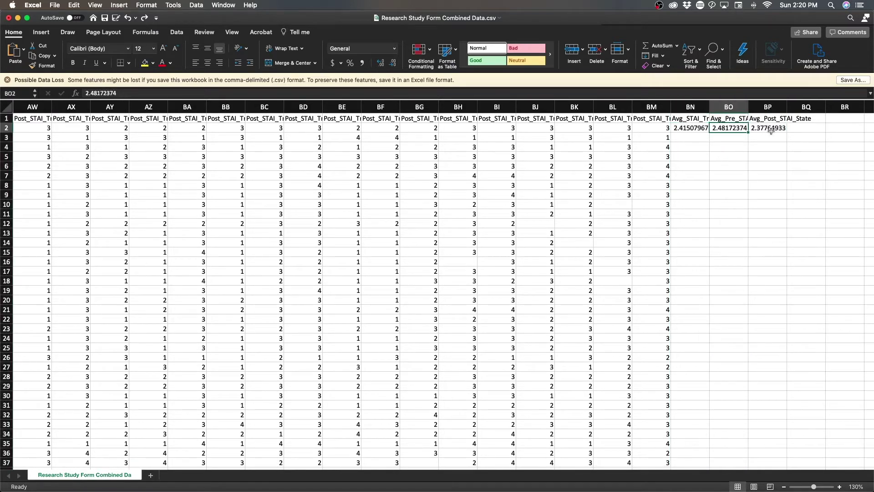
left_click(771, 129)
key("Left")
key("Left")
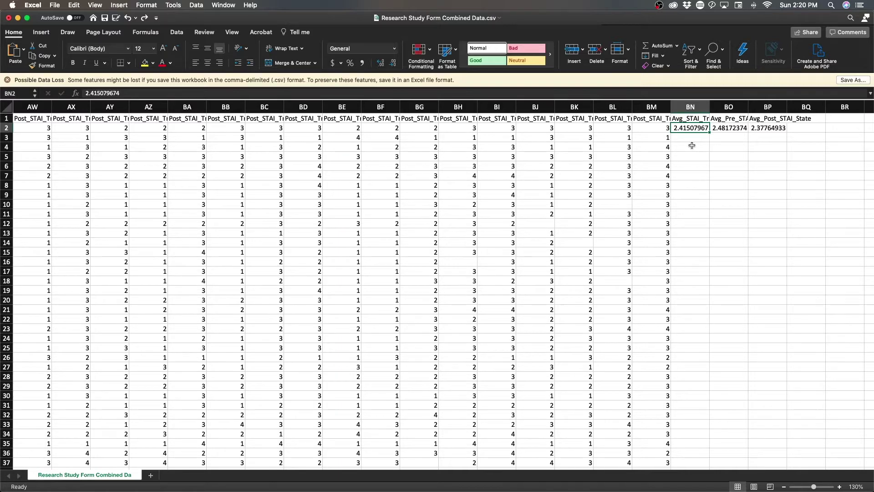
scroll(661, 145, "left", 3)
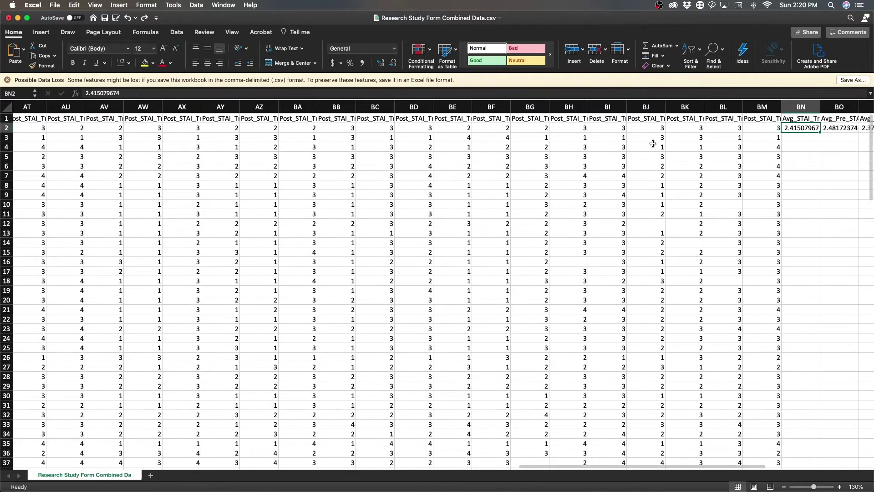
scroll(652, 144, "left", 2)
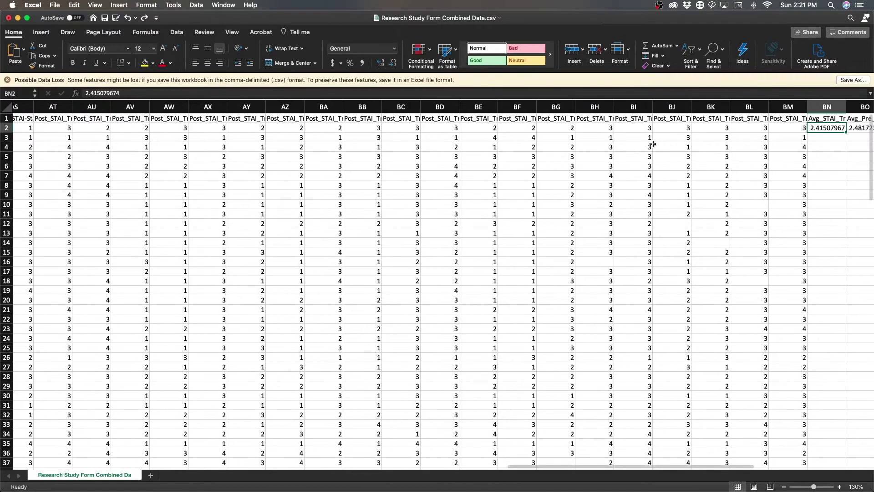
scroll(196, 122, "left", 3)
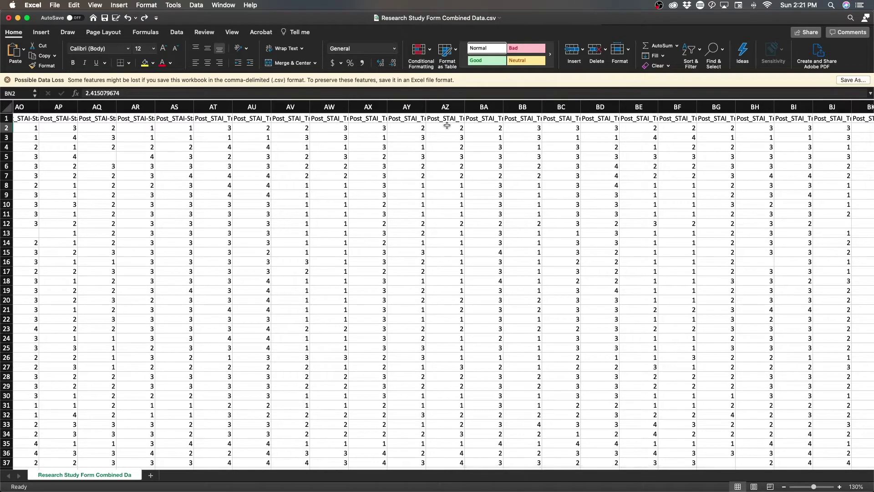
scroll(642, 121, "right", 1)
scroll(642, 121, "right", 5)
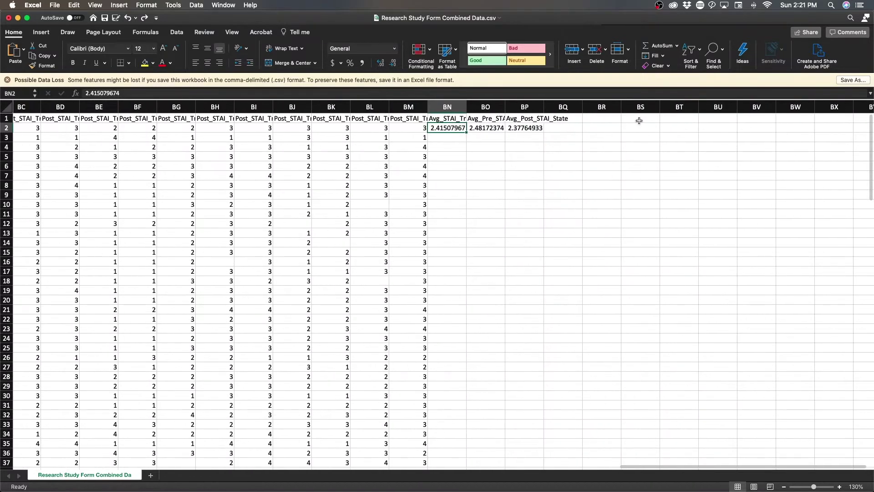
Auto-fit the widths of columns BN through BP to show their full headers
left_click_drag(448, 107, 524, 108)
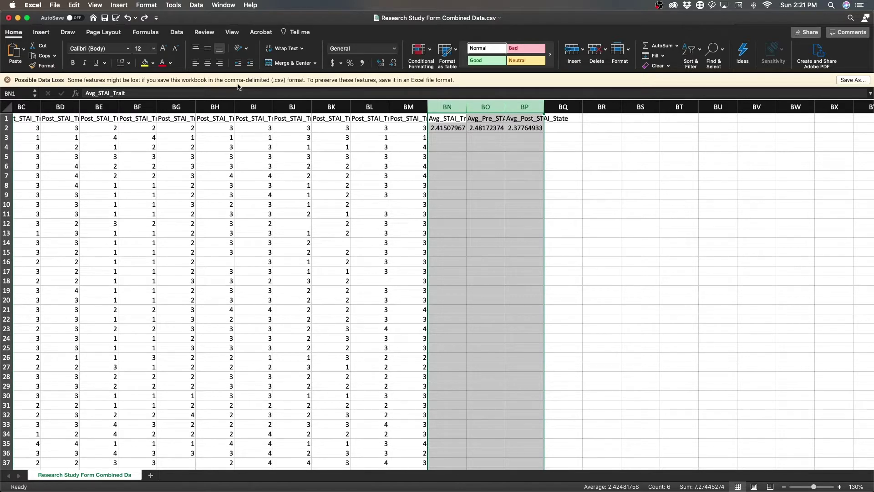
left_click_drag(544, 103, 545, 103)
double_click(544, 104)
left_click(580, 165)
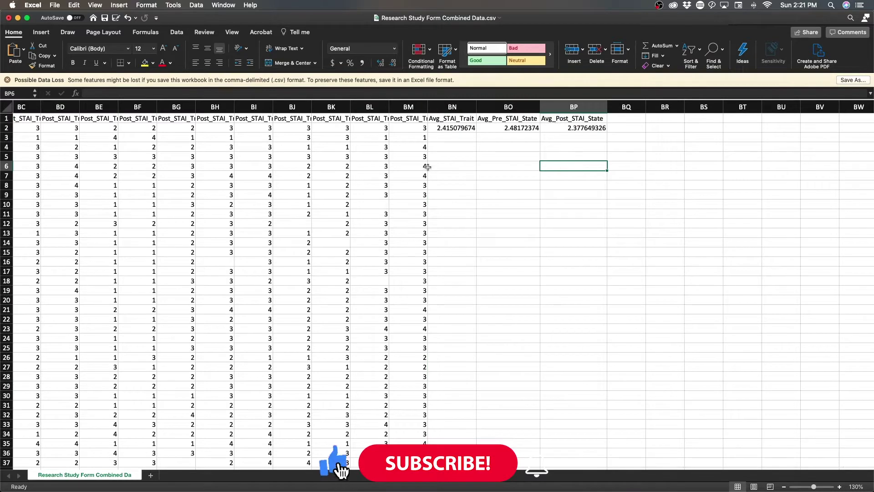
Check whether the averages in BN2, BO2 and BP2 contain formulas or plain values
left_click(453, 128)
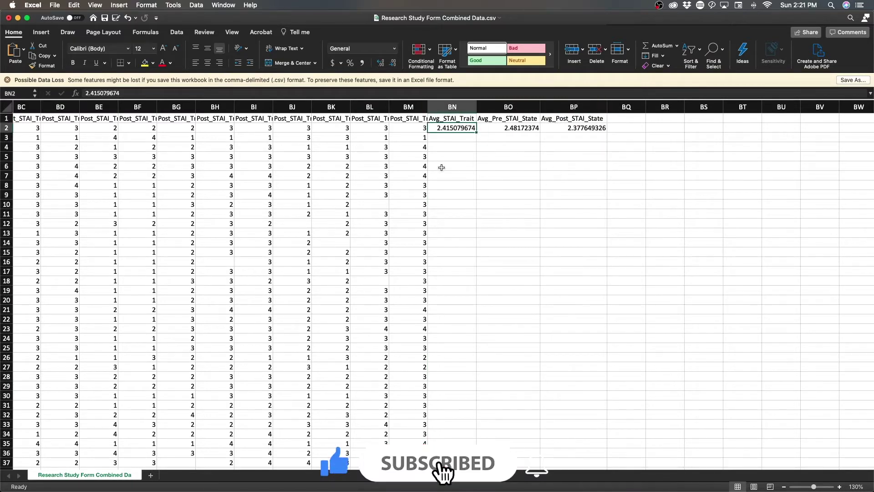
key("Right")
key("Down")
left_click(467, 129)
left_click(527, 129)
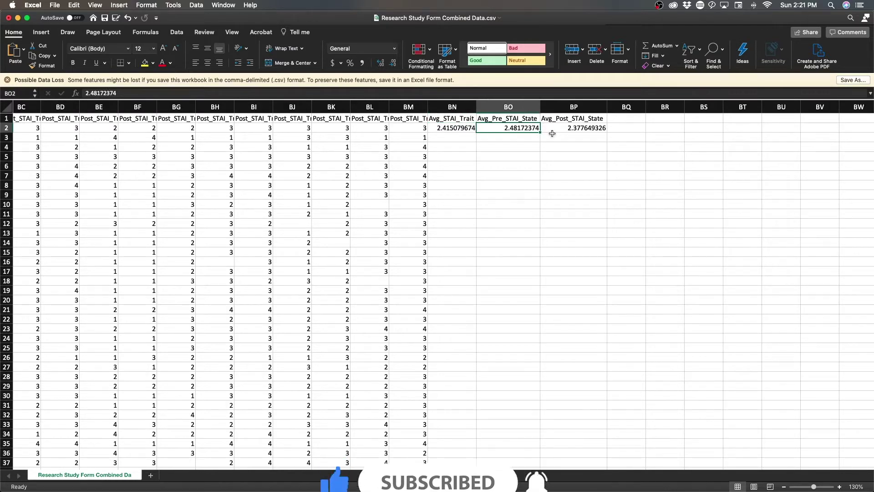
left_click(480, 179)
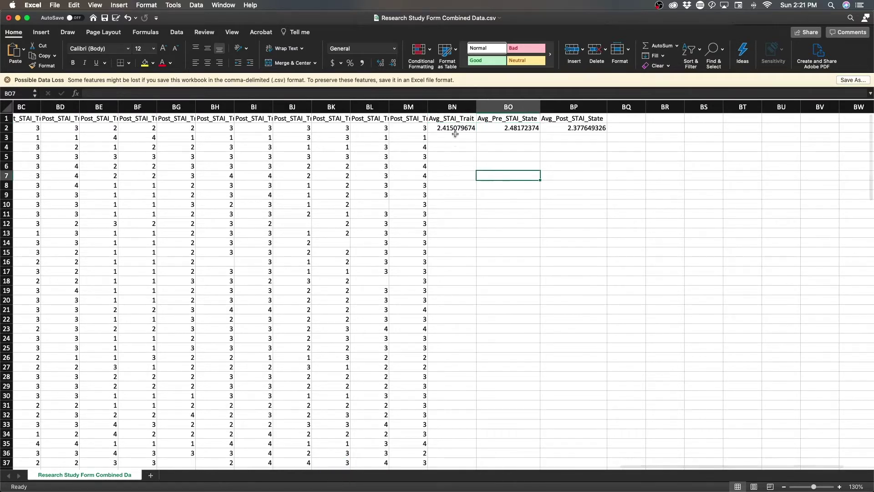
left_click(472, 128)
left_click_drag(472, 128, 592, 128)
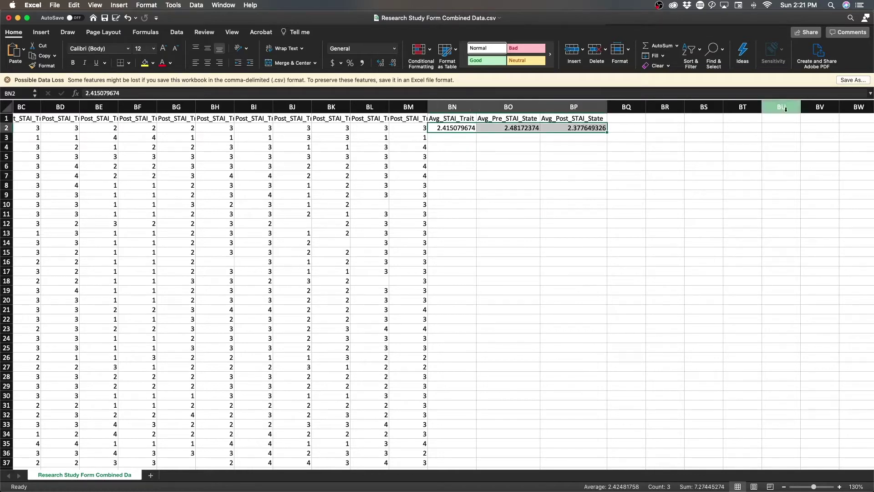
Save a copy of Research Study Form Combined Data to the Desktop in Excel Workbook (.xlsx) format
key("super+shift+s")
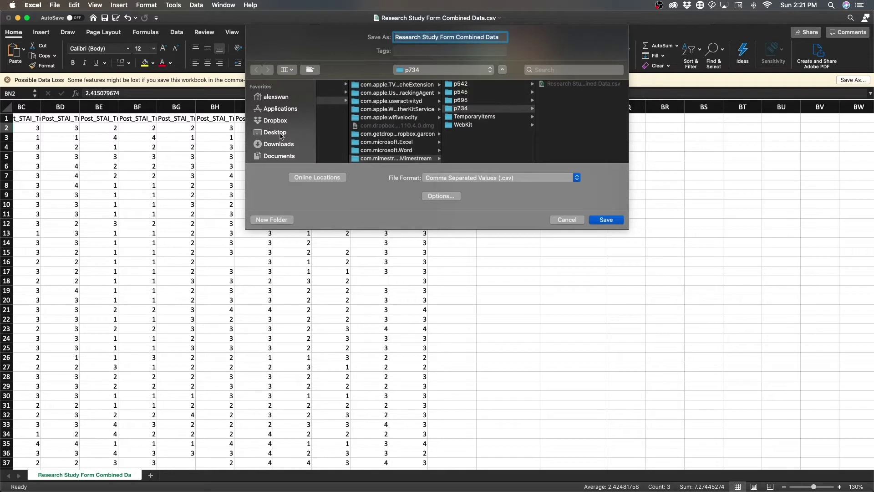
left_click(281, 135)
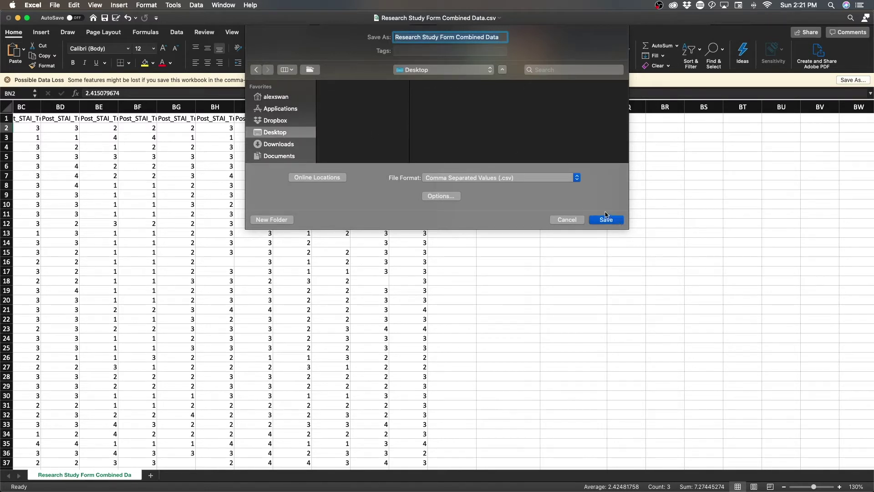
left_click(522, 178)
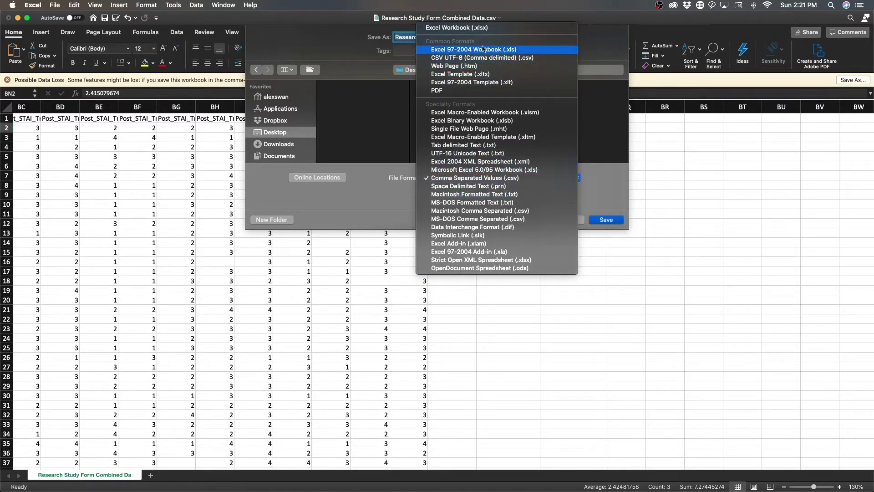
left_click(456, 29)
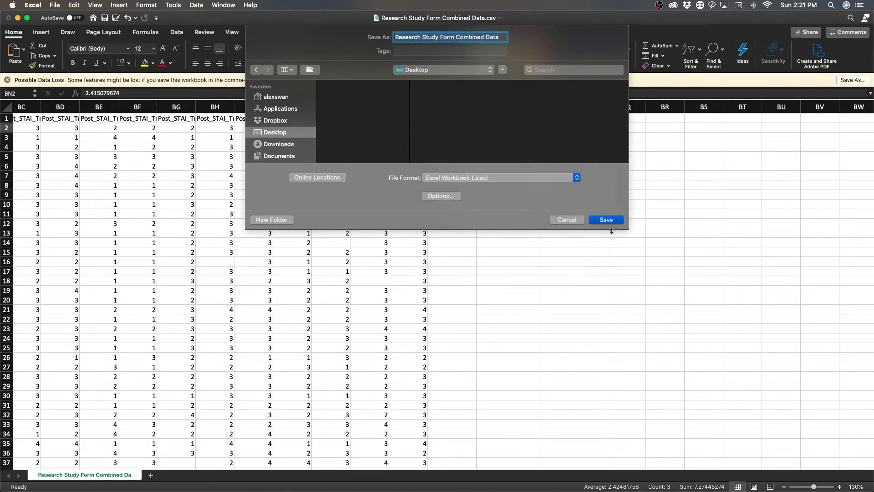
left_click(607, 219)
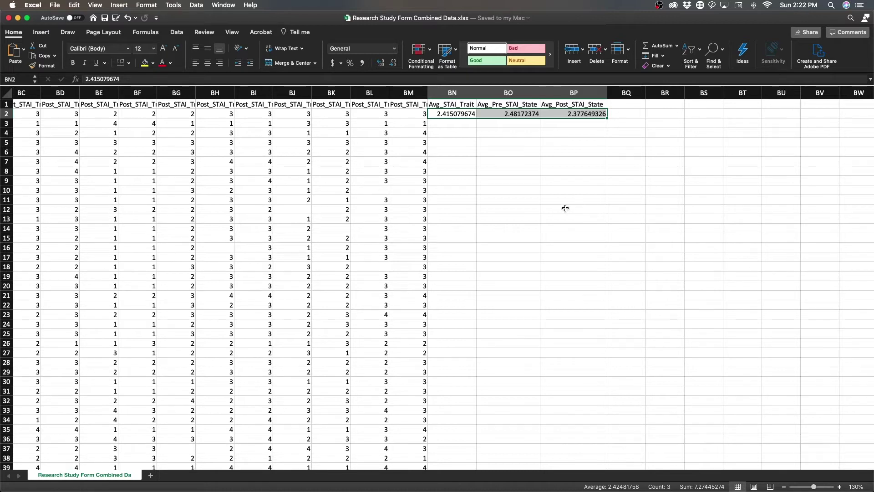
Clear the average values in BN2, BO2 and BP2 beneath the three average headers
left_click(463, 132)
left_click(461, 115)
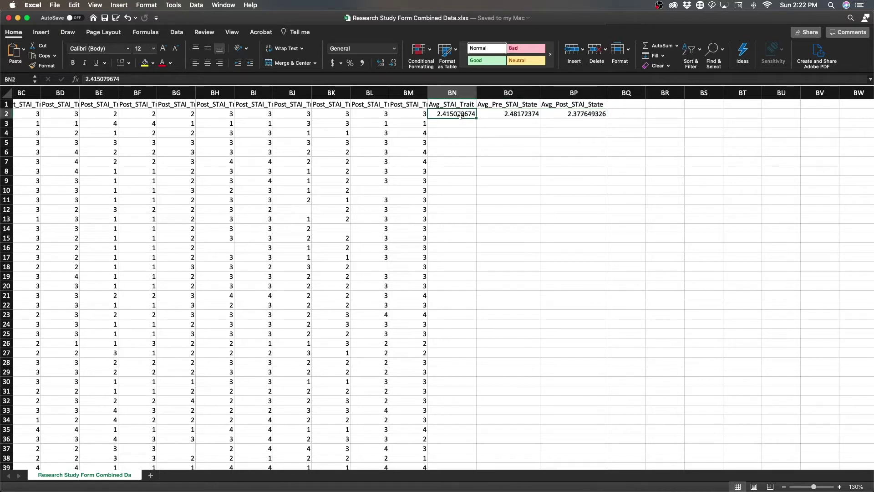
key("Delete")
key("Right")
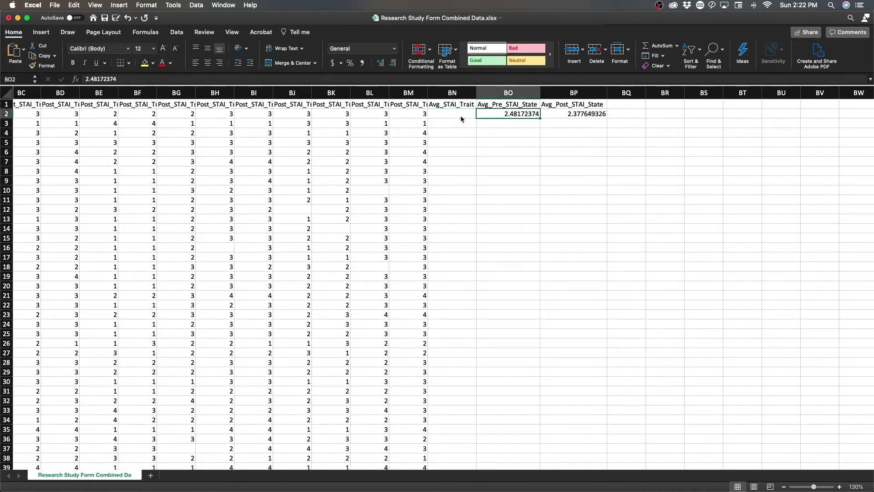
key("Delete")
key("Right")
key("Delete")
left_click(460, 116)
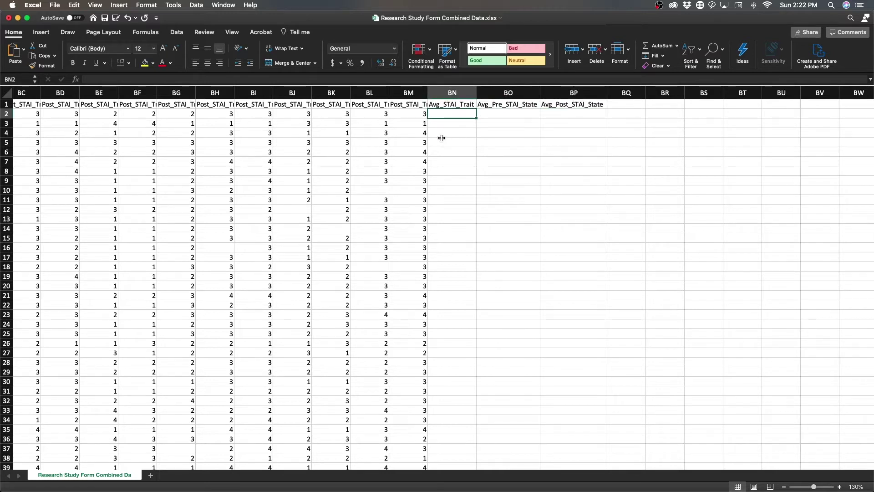
Examine the row 1 headers to see where the trait, post-state and pre-state item columns begin and end
left_click(348, 105)
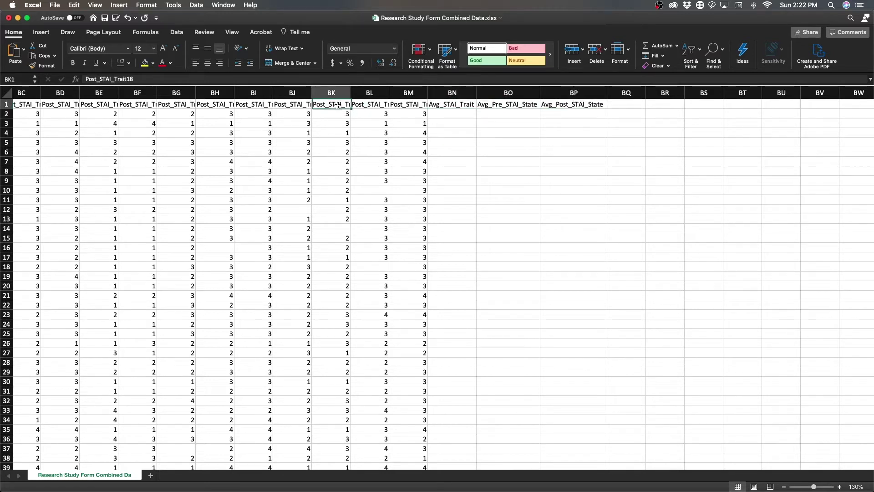
left_click(366, 106)
left_click(391, 105)
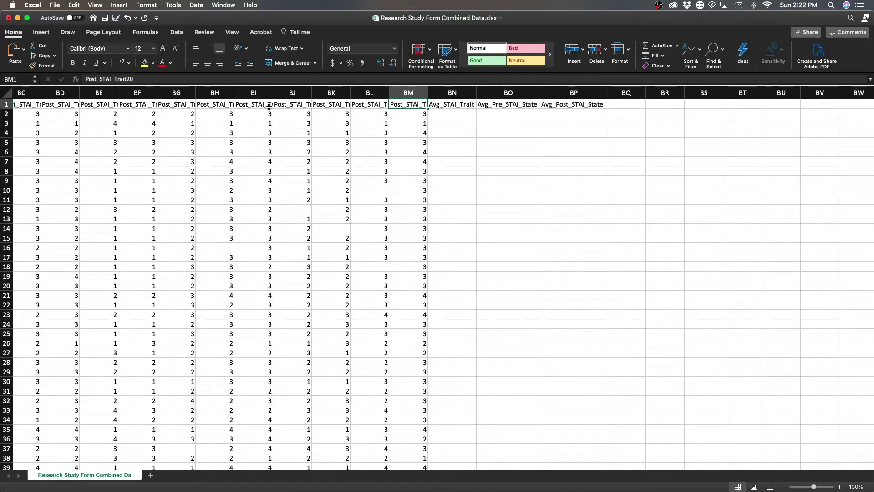
left_click(576, 107)
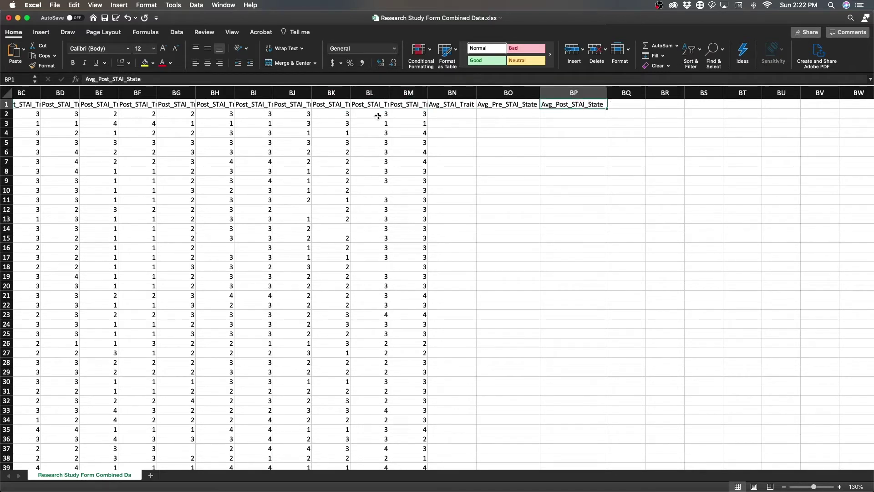
scroll(375, 117, "left", 4)
scroll(375, 117, "left", 7)
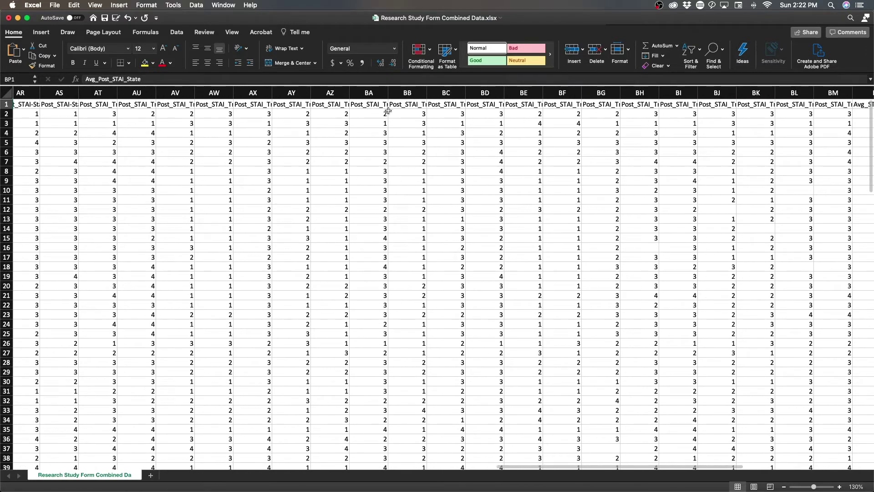
scroll(467, 119, "left", 2)
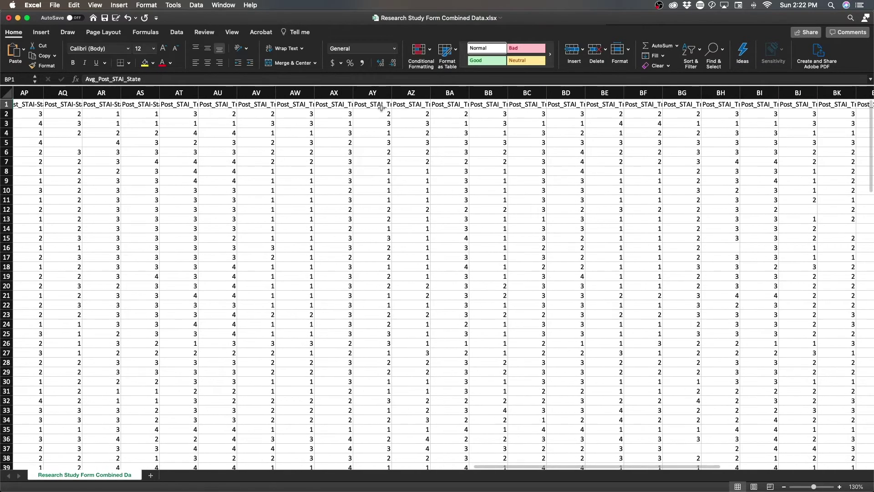
scroll(390, 113, "left", 4)
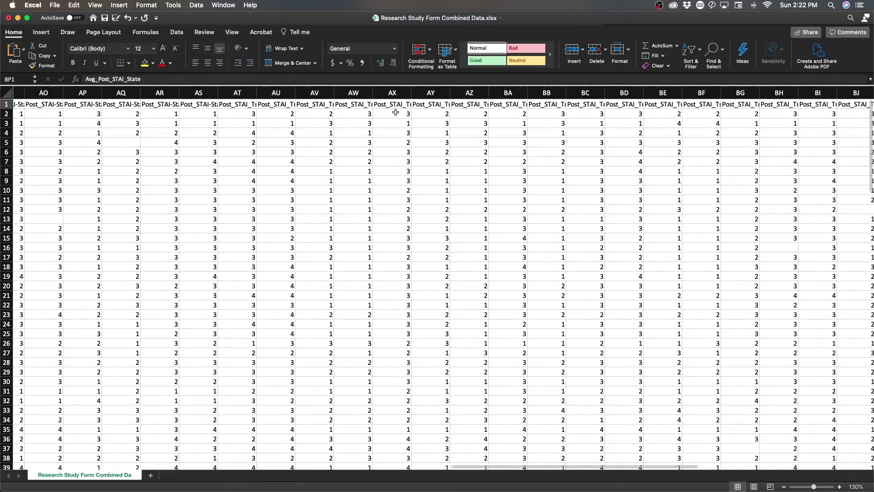
left_click(328, 105)
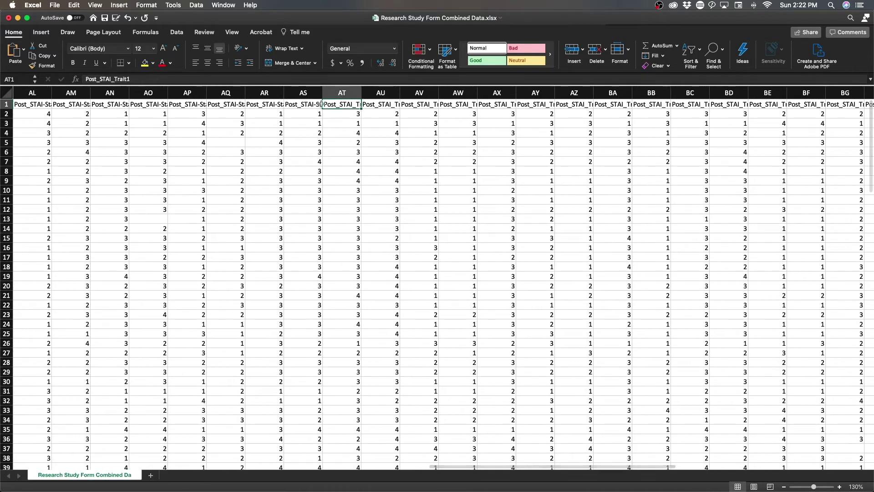
left_click(313, 106)
scroll(357, 137, "left", 6)
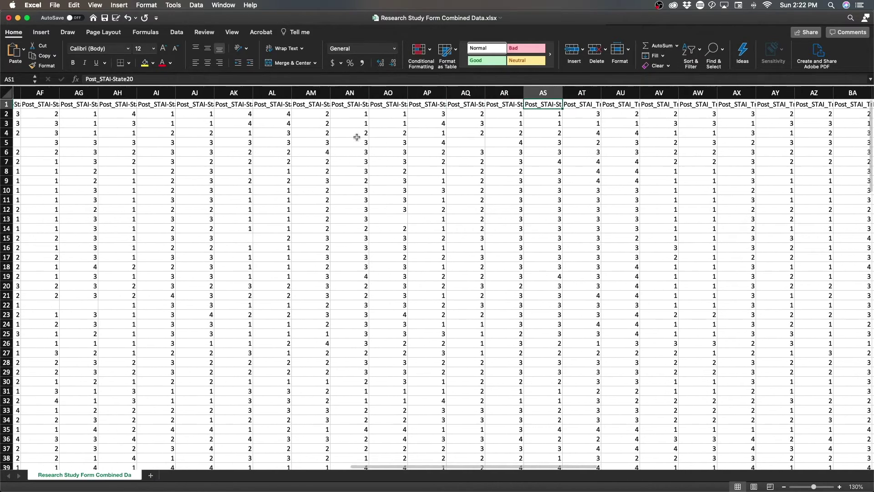
scroll(358, 137, "left", 20)
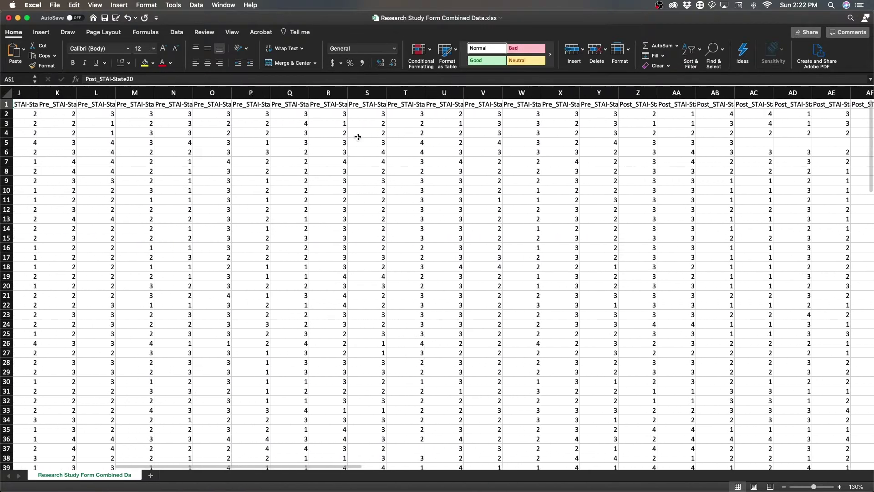
scroll(360, 135, "right", 20)
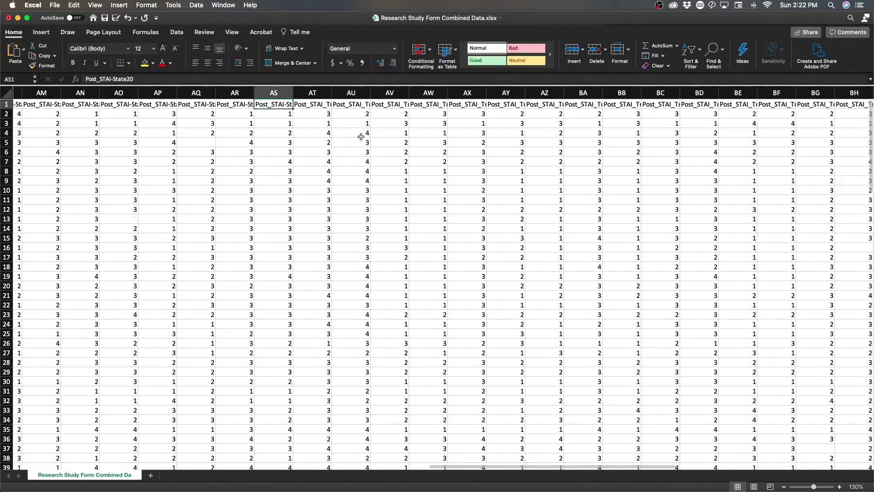
Enter a formula in BN2 under Avg_STAI_Trait that references the trait item range AT2:BM2
left_click(591, 114)
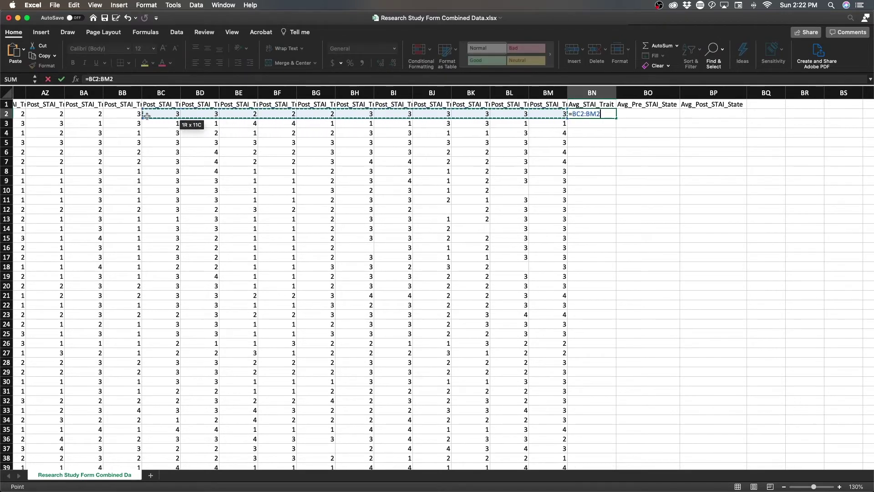
left_click_drag(146, 116, 18, 114)
scroll(141, 132, "left", 6)
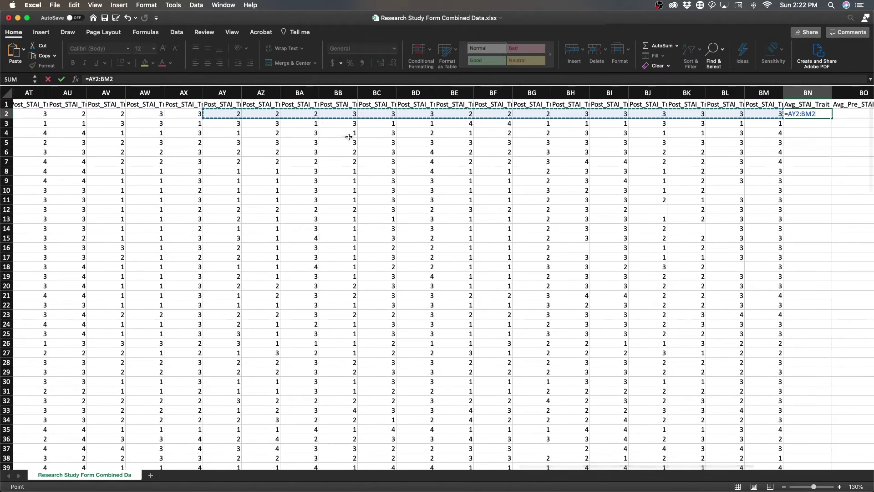
scroll(114, 114, "left", 2)
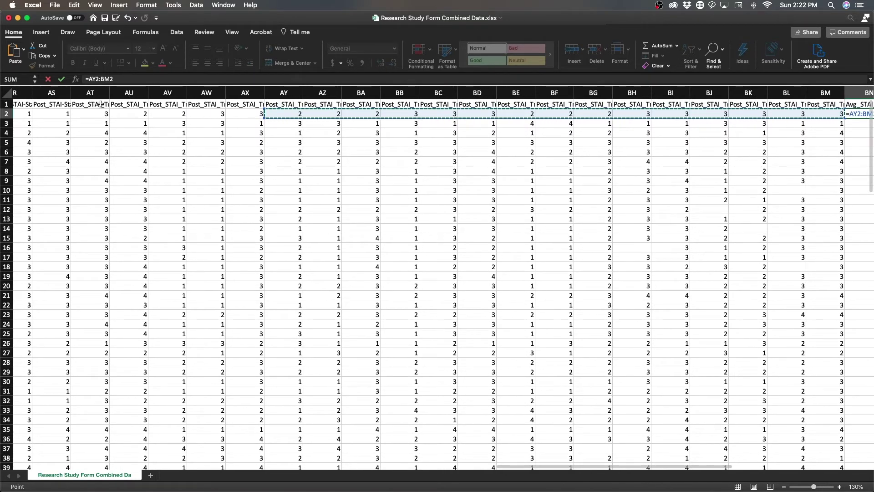
scroll(614, 139, "right", 4)
left_click(692, 114)
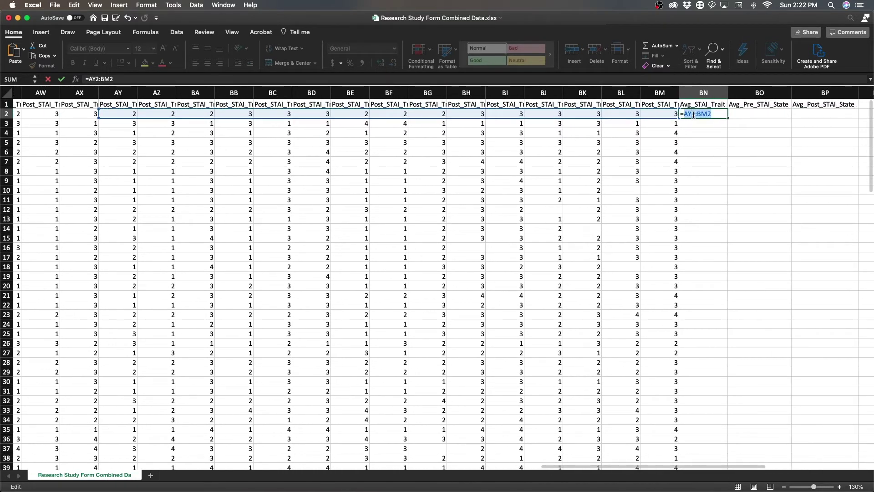
key("BackSpace")
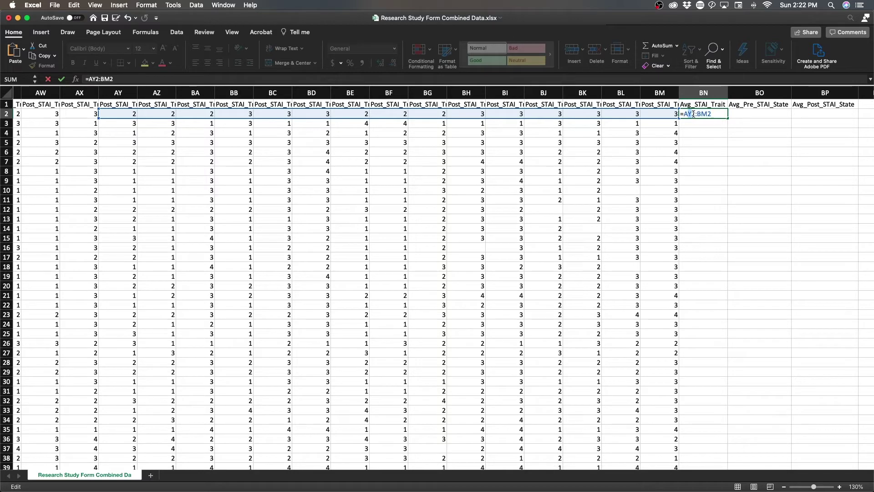
type("T")
key("Return")
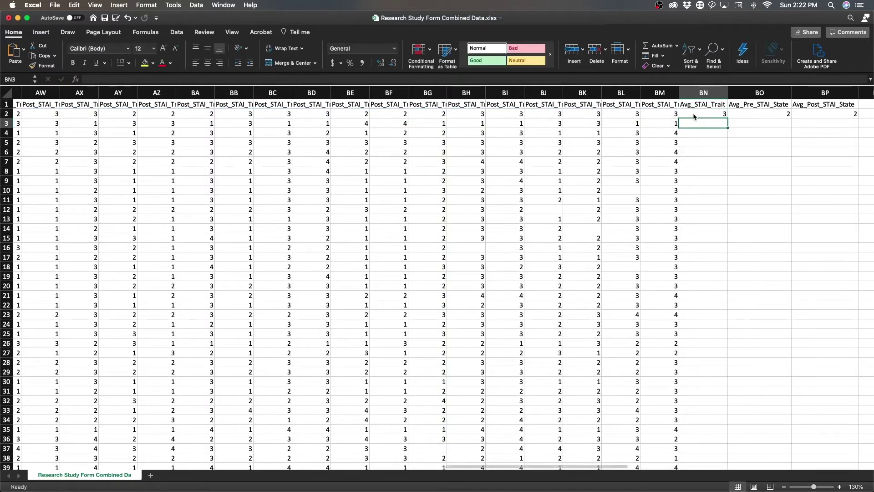
Edit the trait formula in BN2 so it averages the item range, giving =AVERAGE(AT2:BM2)
left_click(694, 115)
scroll(783, 119, "right", 5)
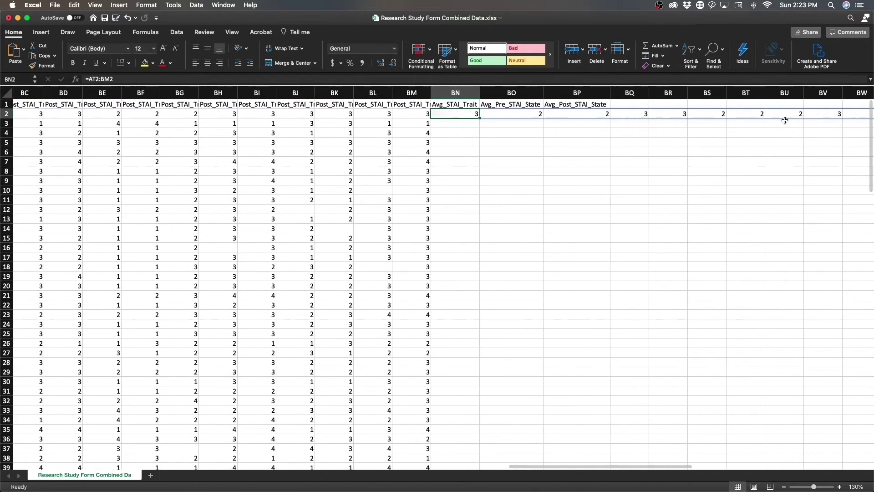
left_click(124, 79)
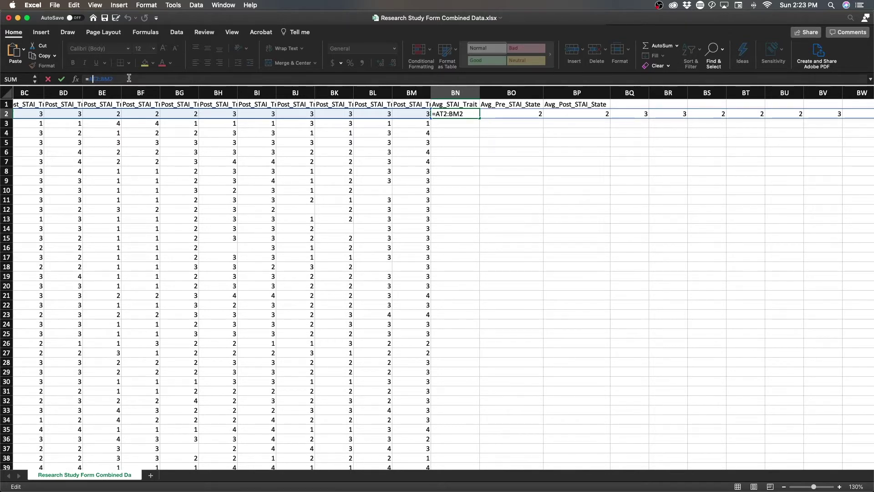
type("(Aver")
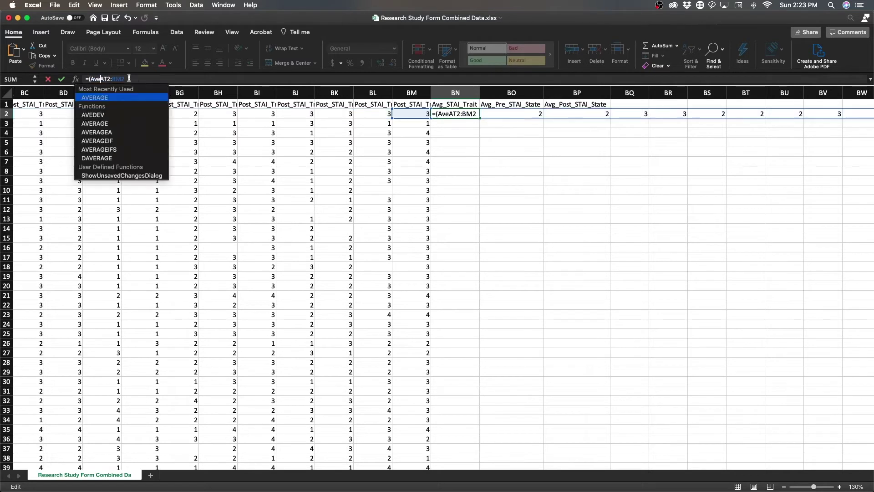
double_click(98, 98)
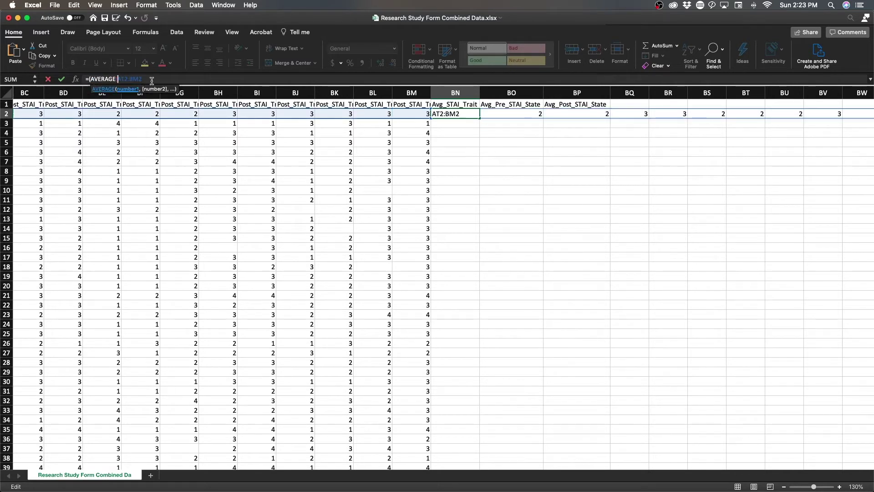
key("BackSpace")
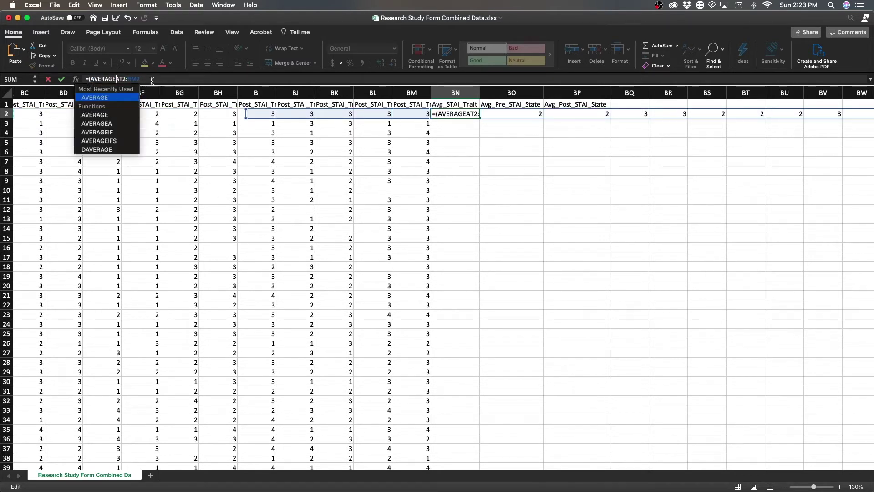
key("Left")
key("Left")
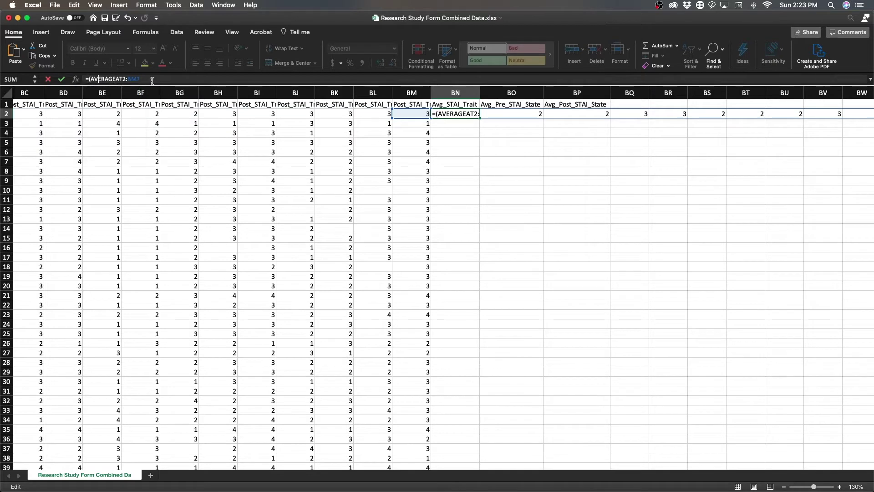
key("BackSpace")
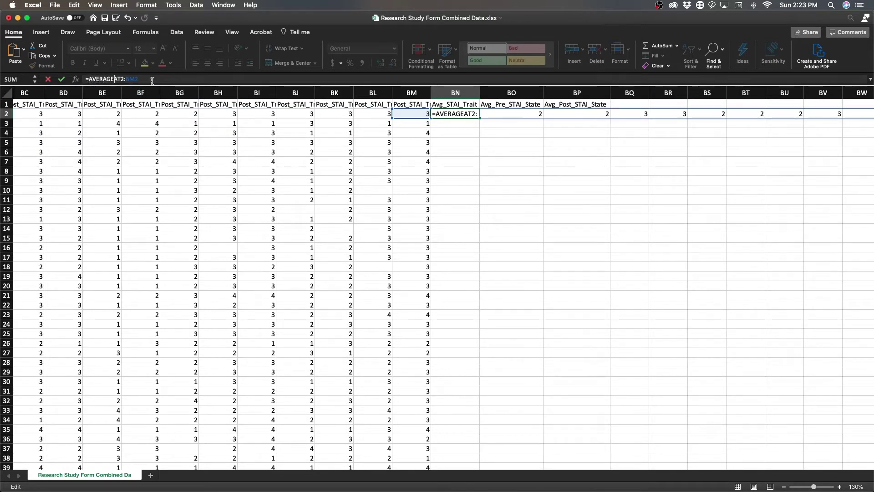
type("(")
key("shift+End")
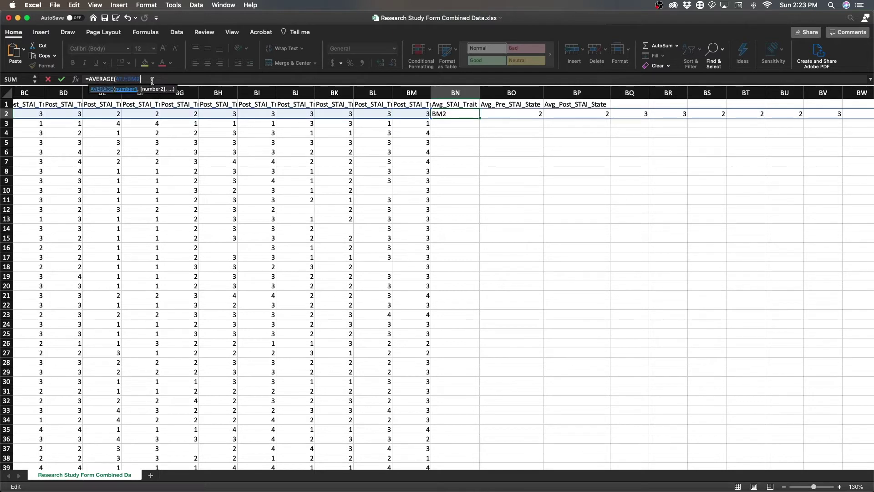
type(")")
key("Return")
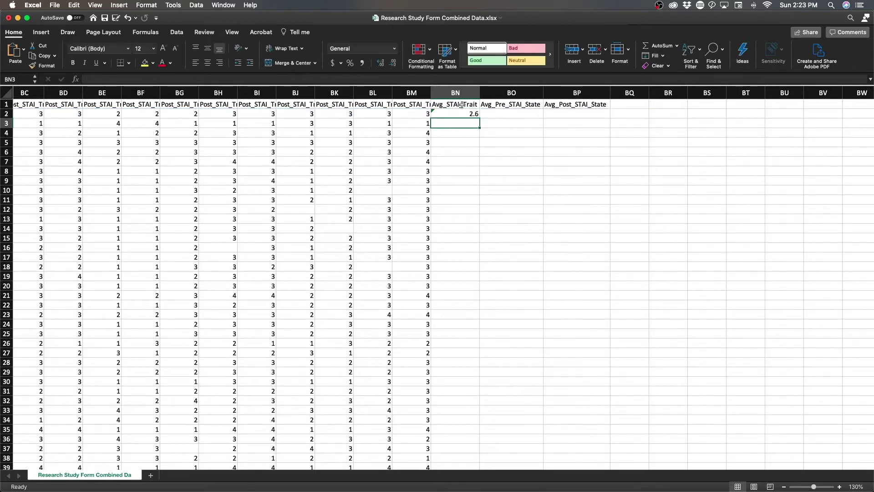
Fill the trait average formula down column BN for all participants and ignore the omitted-adjacent-cells error on those cells
left_click(531, 120)
left_click(469, 114)
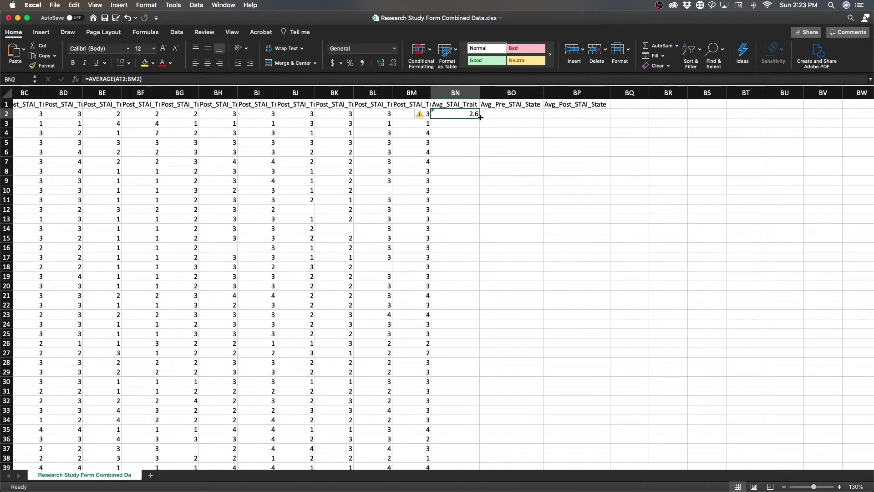
double_click(480, 117)
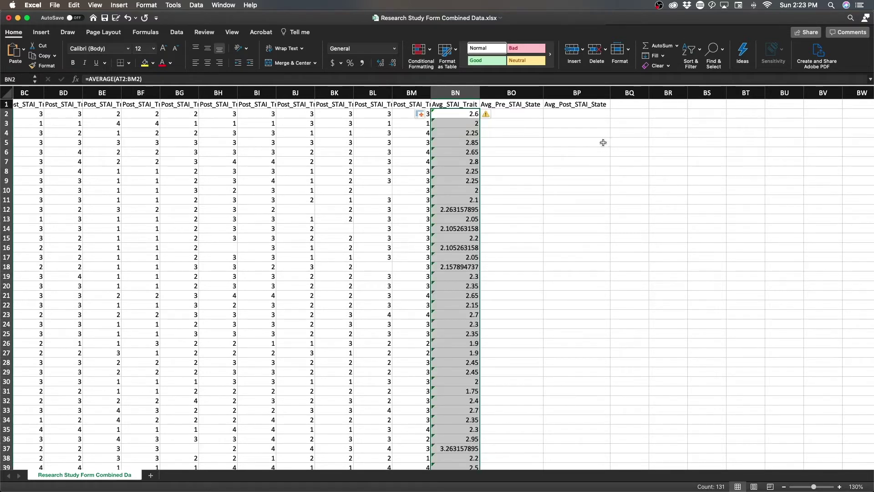
left_click(486, 115)
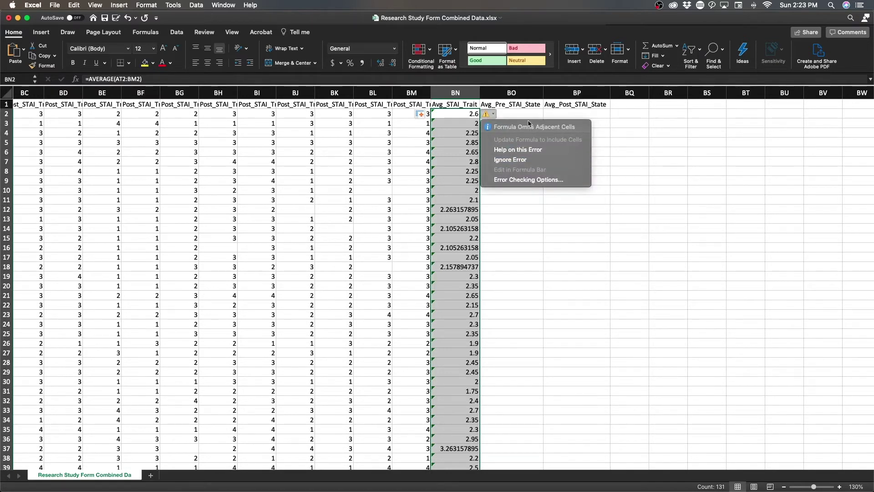
left_click(522, 161)
Start a formula in BO2 under Avg_Pre_STAI_State that references the pre-state item range F2:Y2
mouse_move(510, 113)
left_mouse_down()
mouse_move(510, 282)
mouse_move(510, 114)
left_mouse_up()
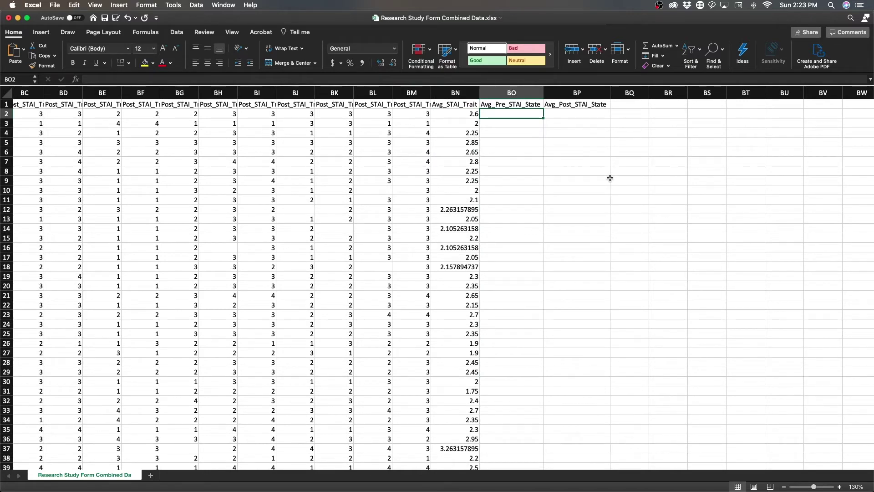
type("=")
scroll(500, 136, "left", 10)
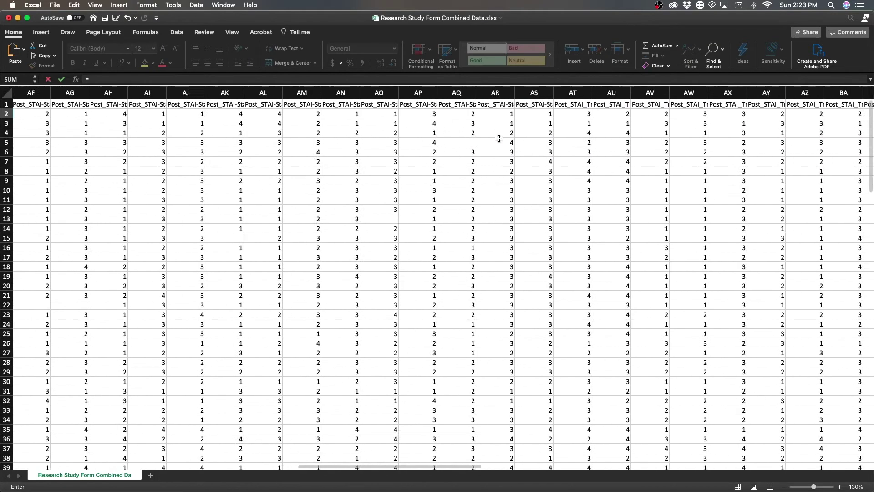
scroll(499, 138, "left", 12)
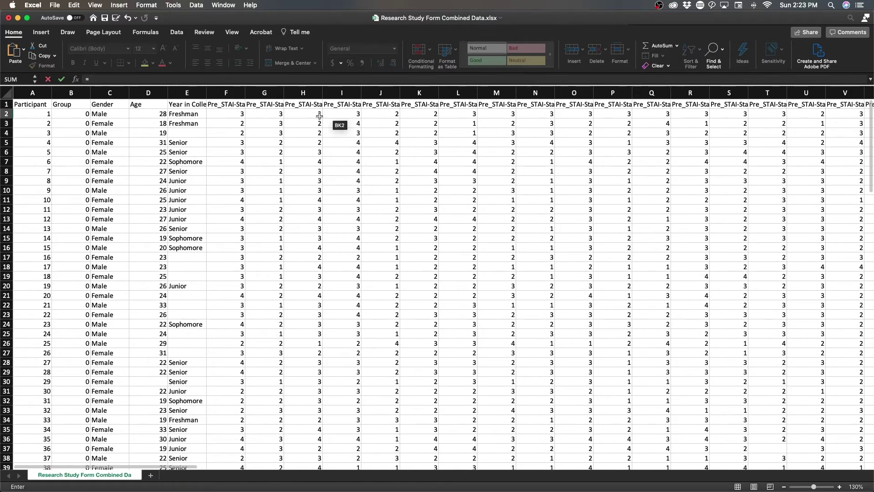
left_click_drag(236, 113, 192, 114)
left_click_drag(816, 112, 817, 114)
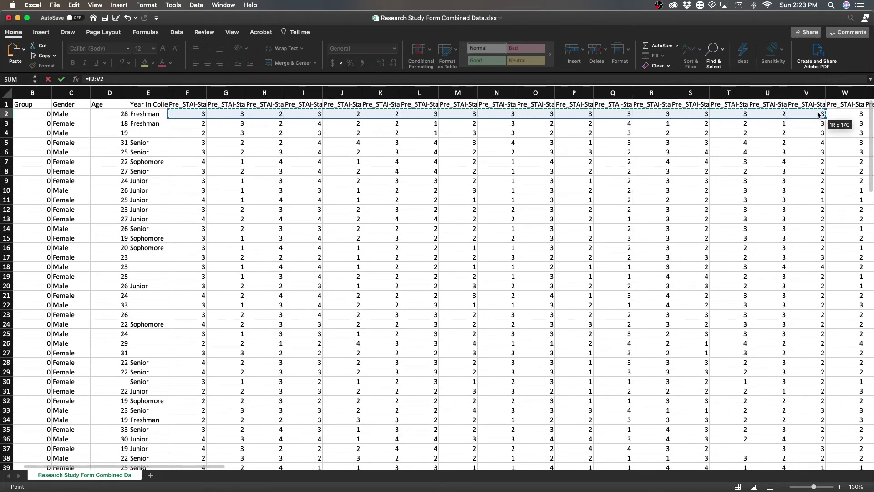
left_click_drag(818, 114, 696, 116)
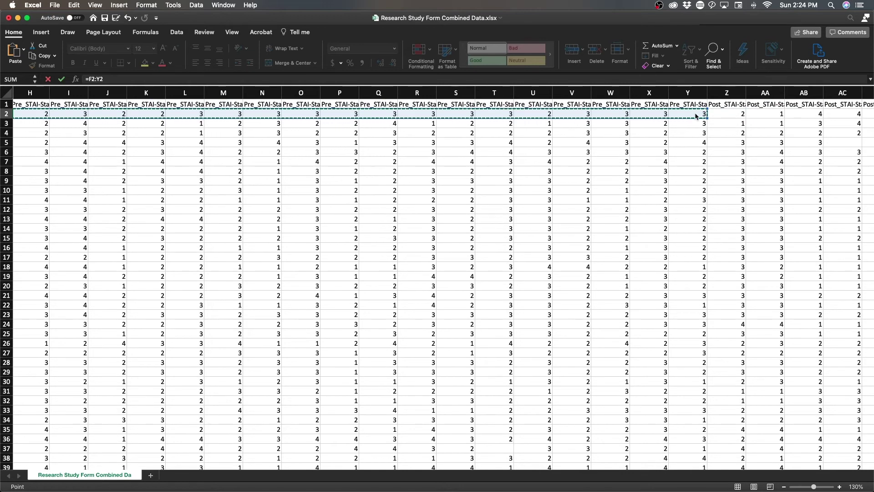
Wrap the pre-state range in BO2 in the AVERAGE function so the formula reads =AVERAGE(F2:Y2)
left_click(86, 78)
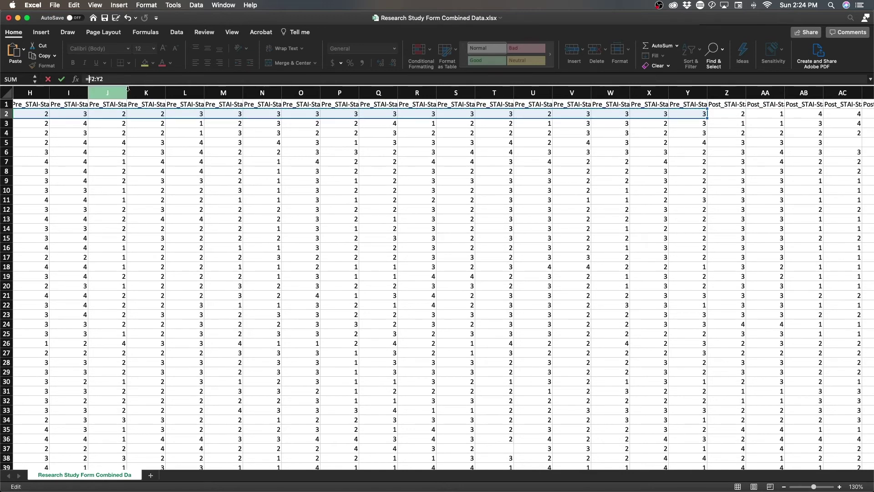
type("aver")
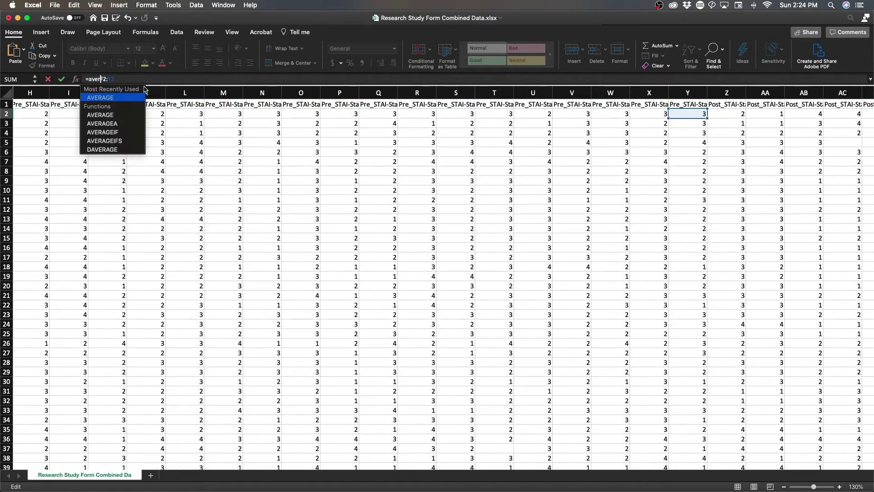
key("Return")
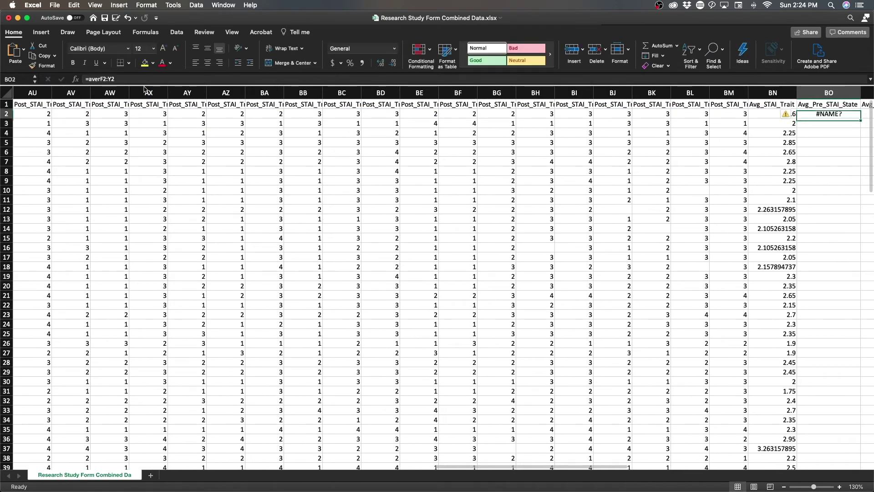
left_click(100, 78)
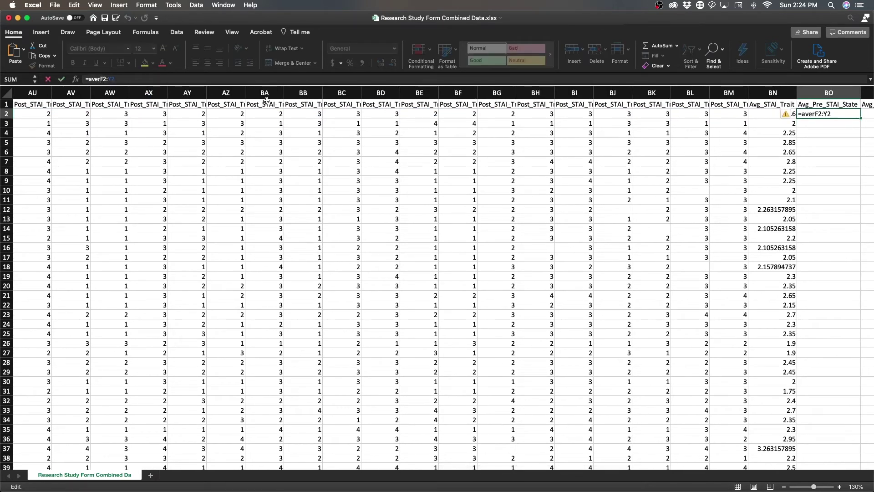
type("ag")
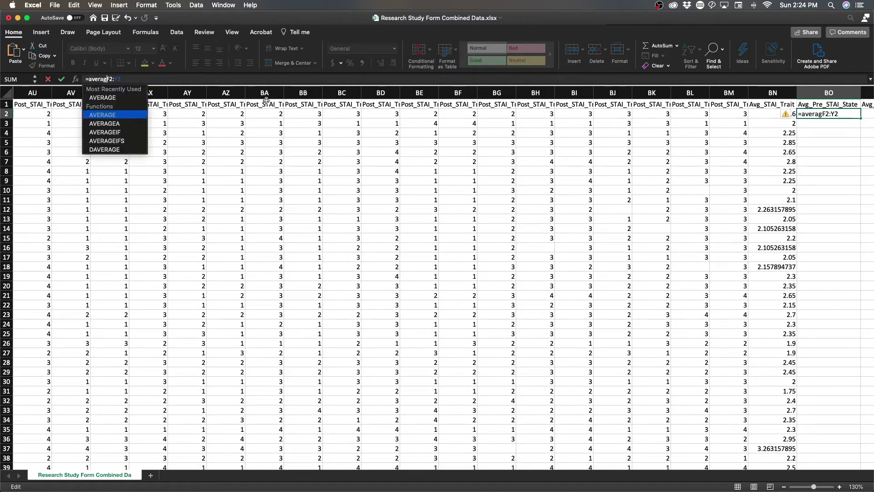
key("Return")
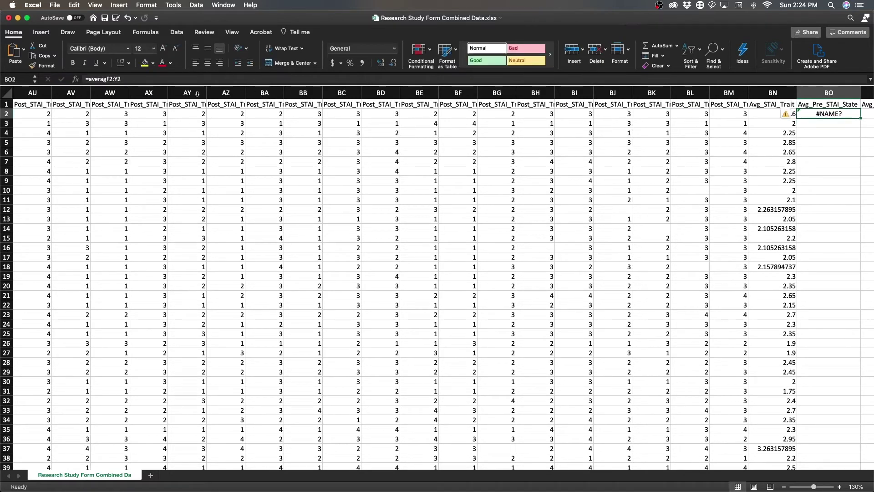
left_click(111, 78)
type("e")
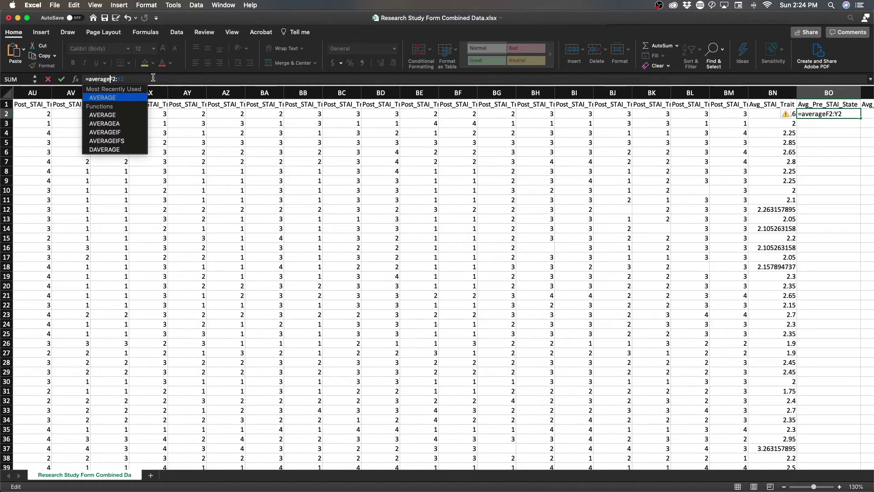
type("(")
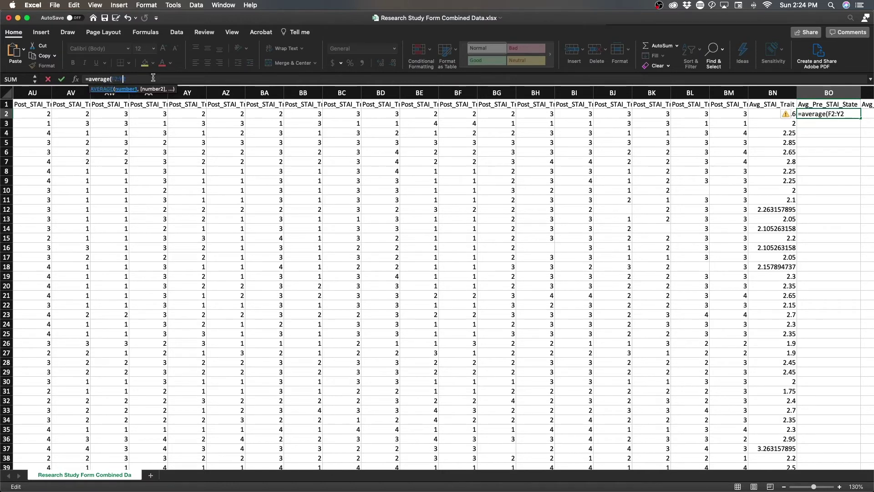
type(")")
key("Return")
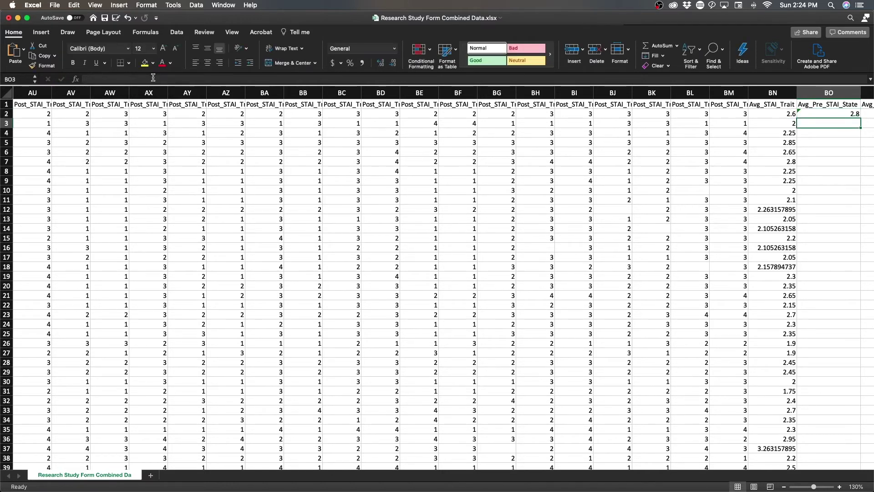
Fill the pre-state average formula from BO2 down for all participants and select BP2 under Avg_Post_STAI_State
scroll(774, 141, "right", 6)
left_click(607, 114)
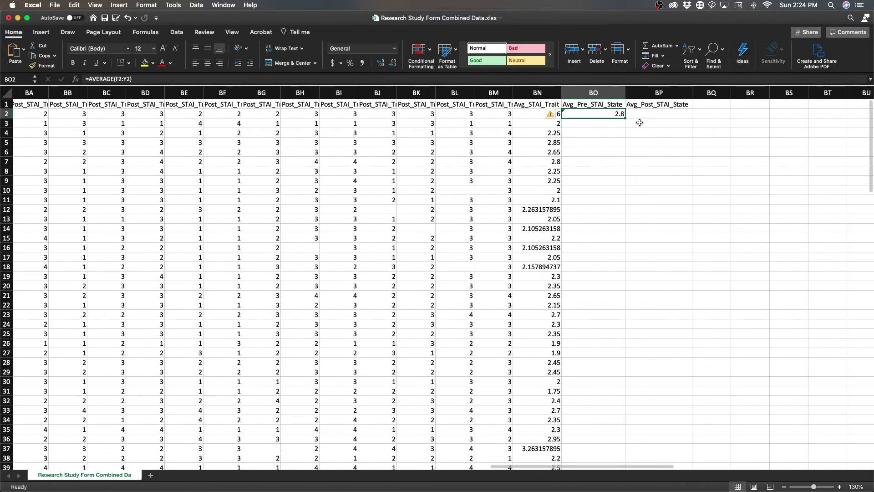
double_click(626, 117)
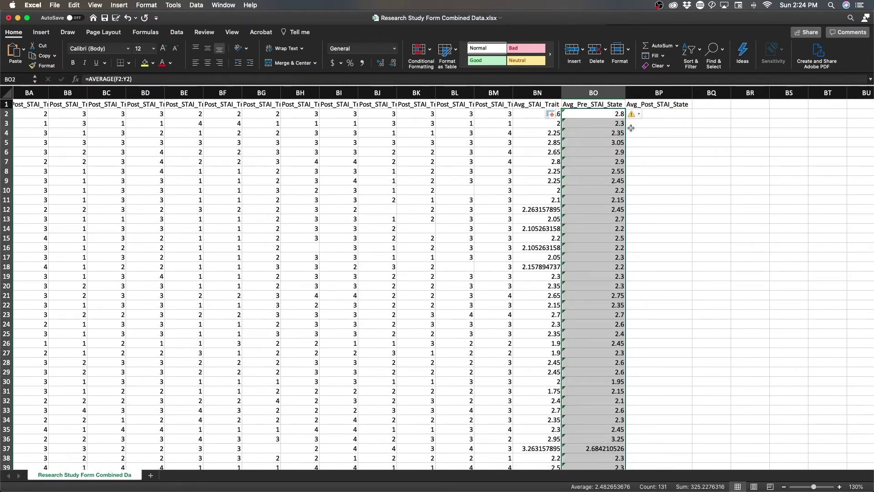
left_click(677, 112)
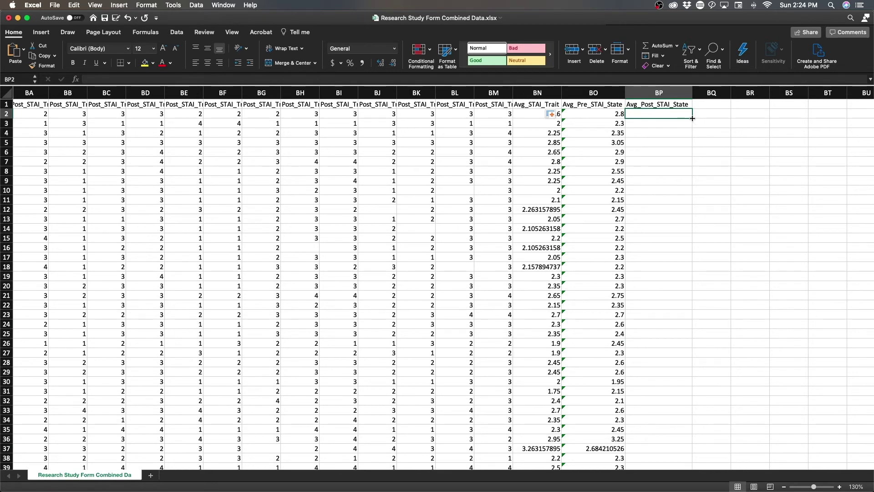
Start an AVERAGE formula in BP2 under Avg_Post_STAI_State
scroll(669, 118, "down", 20)
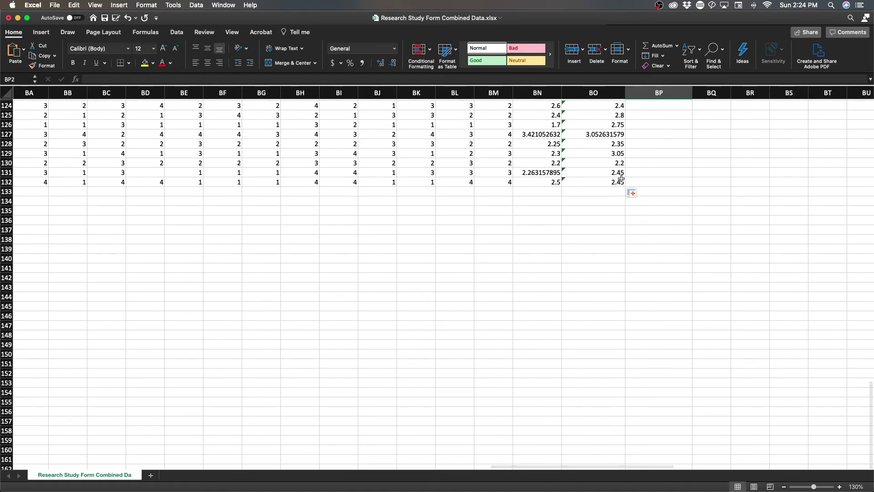
scroll(619, 177, "up", 20)
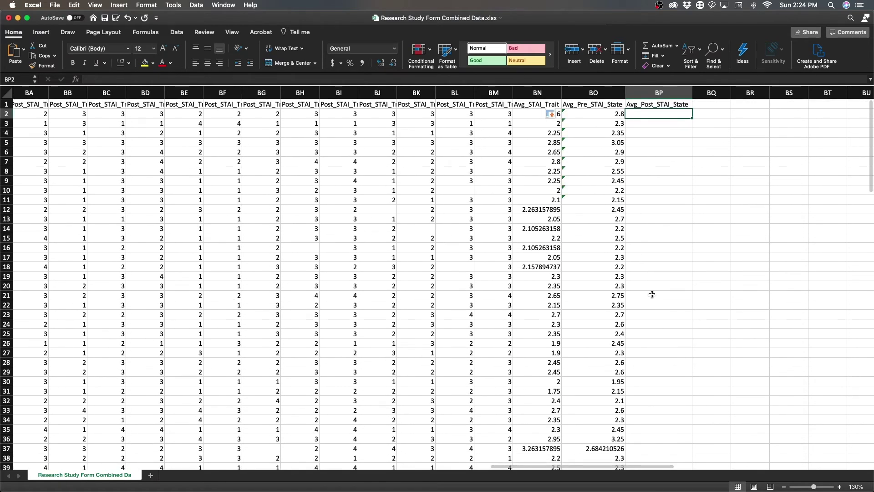
scroll(666, 145, "left", 1)
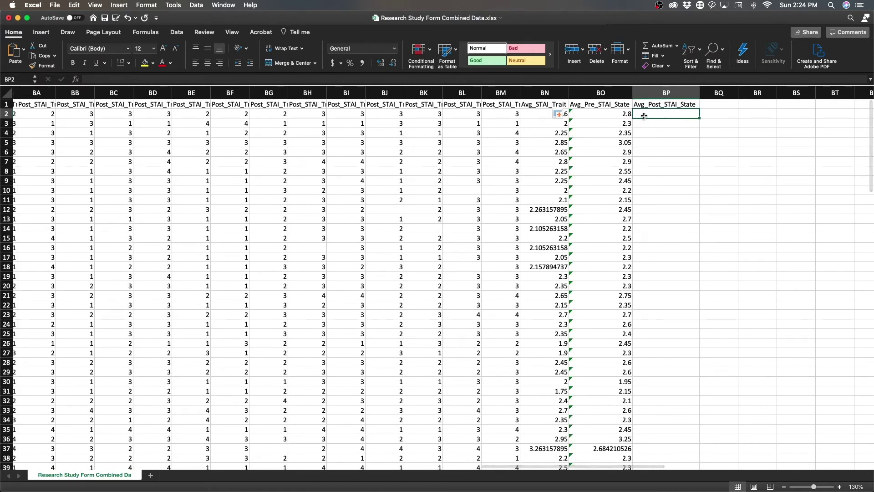
type("=aver")
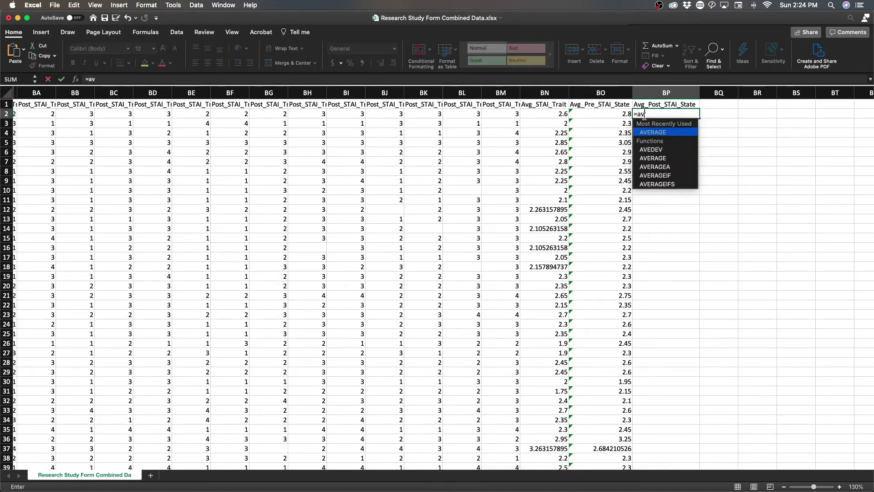
double_click(665, 132)
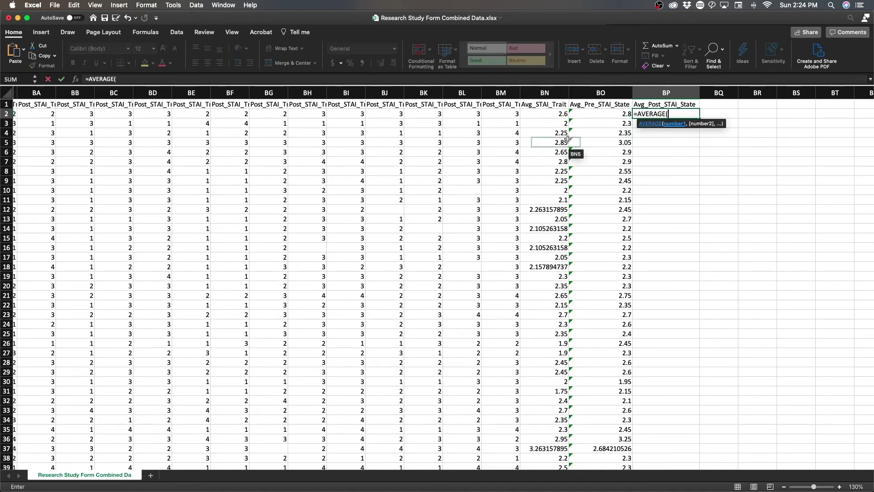
scroll(566, 138, "left", 10)
scroll(566, 139, "left", 10)
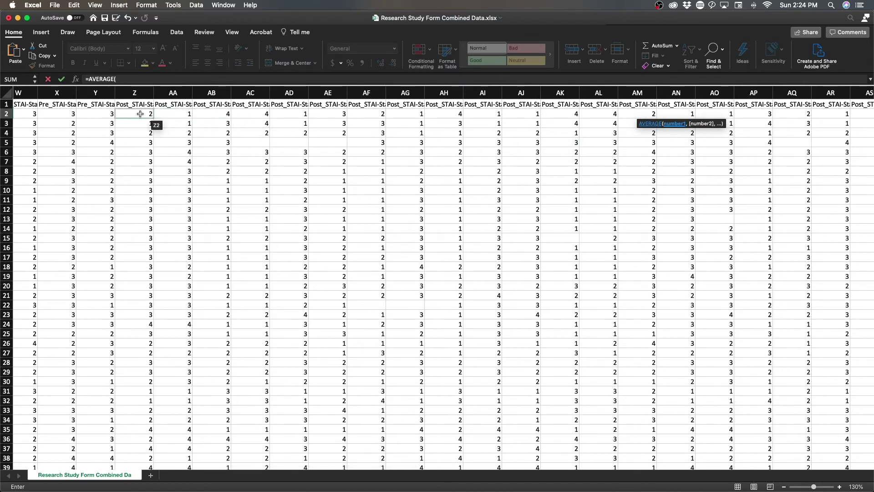
left_click_drag(140, 114, 433, 117)
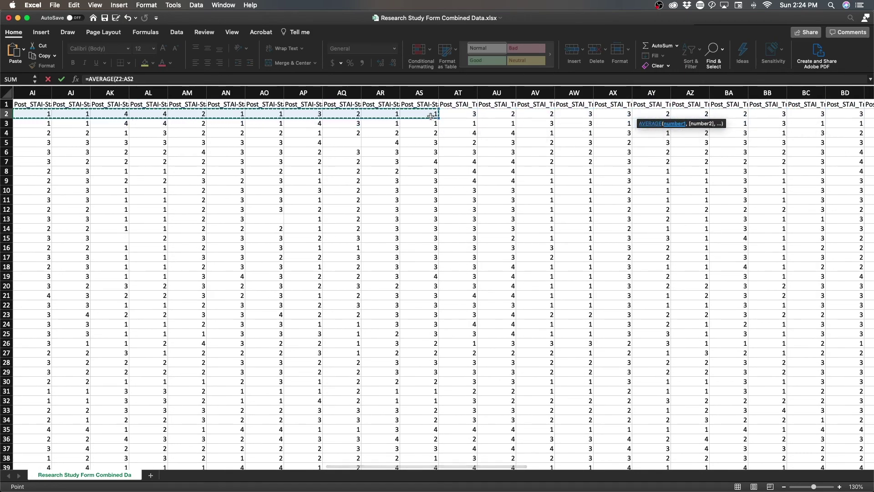
key("Right")
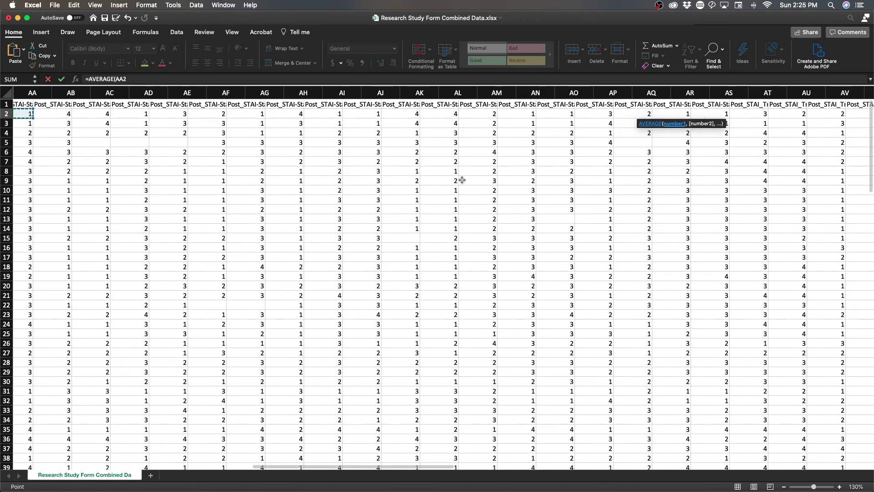
scroll(302, 111, "left", 10)
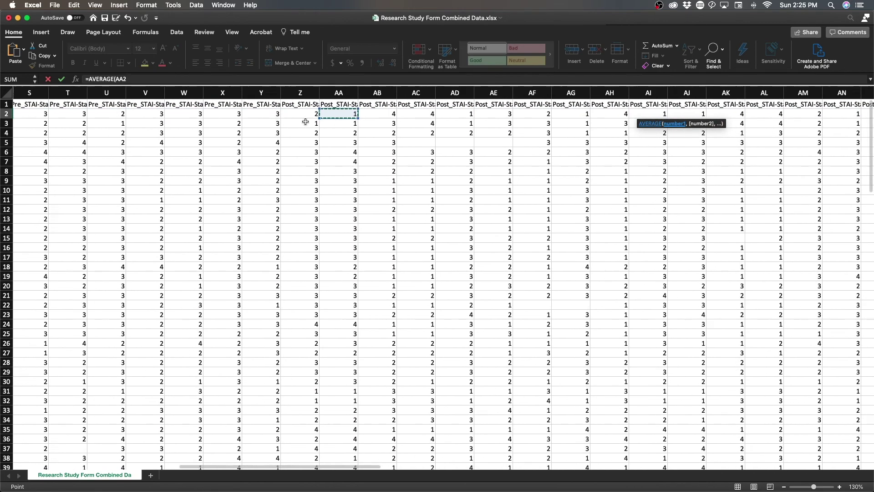
Reference the post-state item range Z2:AS2 in BP2's formula and complete it as =AVERAGE(Z2:AS2)
left_click_drag(404, 112, 210, 121)
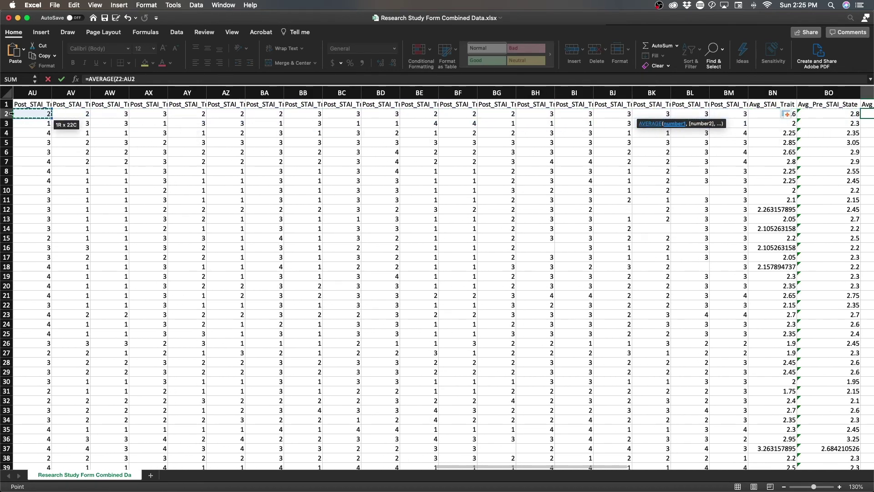
left_click_drag(10, 113, 57, 112)
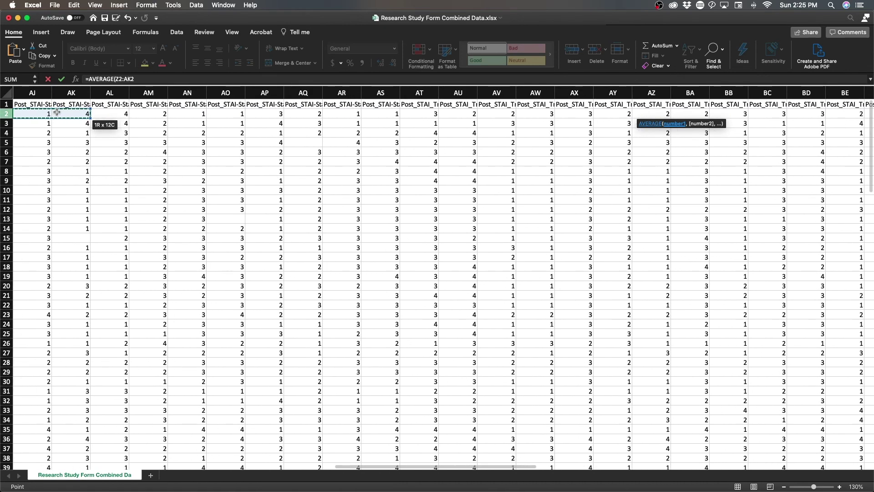
left_click_drag(227, 115, 393, 114)
left_click(150, 78)
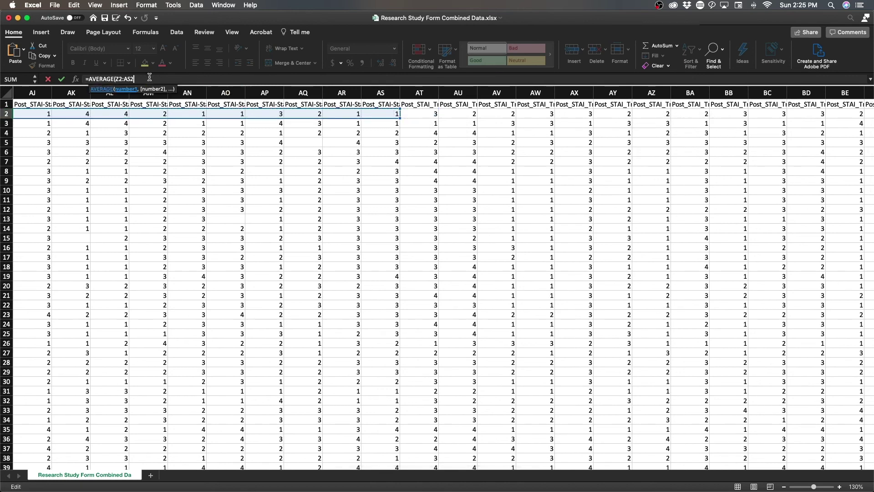
key("Return")
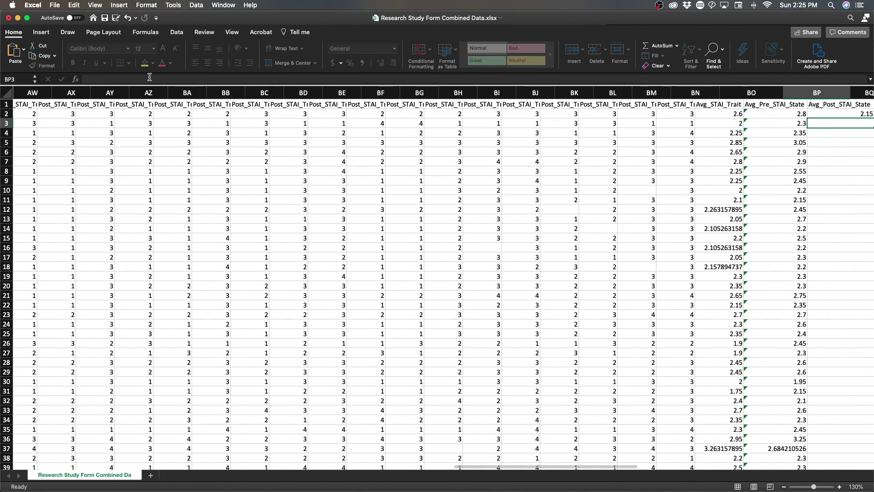
Fill the post-state average formula from BP2 down column BP for all participants
key("Up")
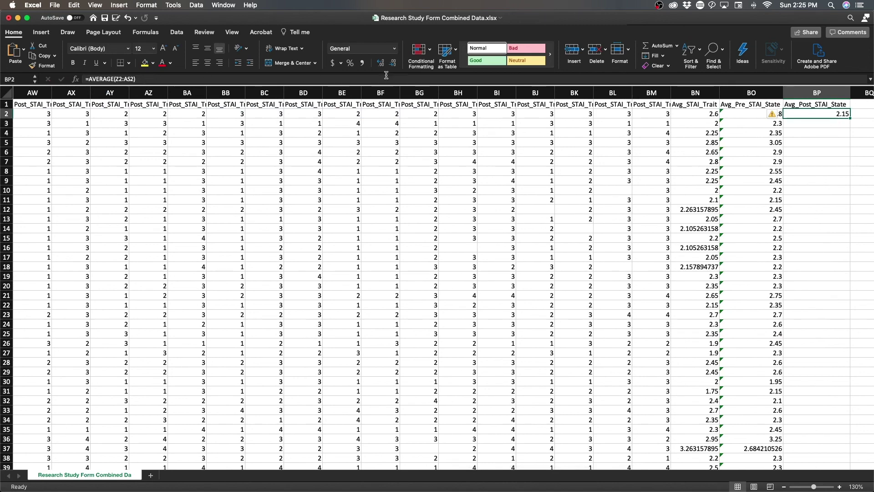
double_click(850, 119)
scroll(866, 133, "down", 15)
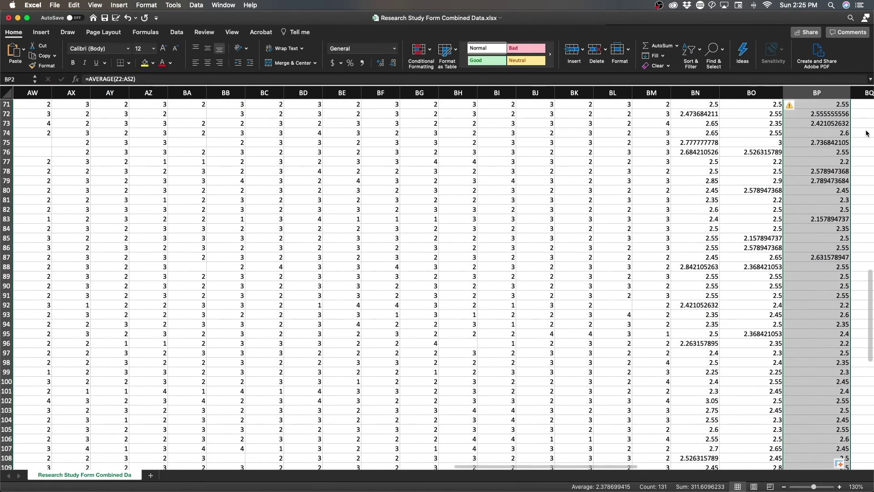